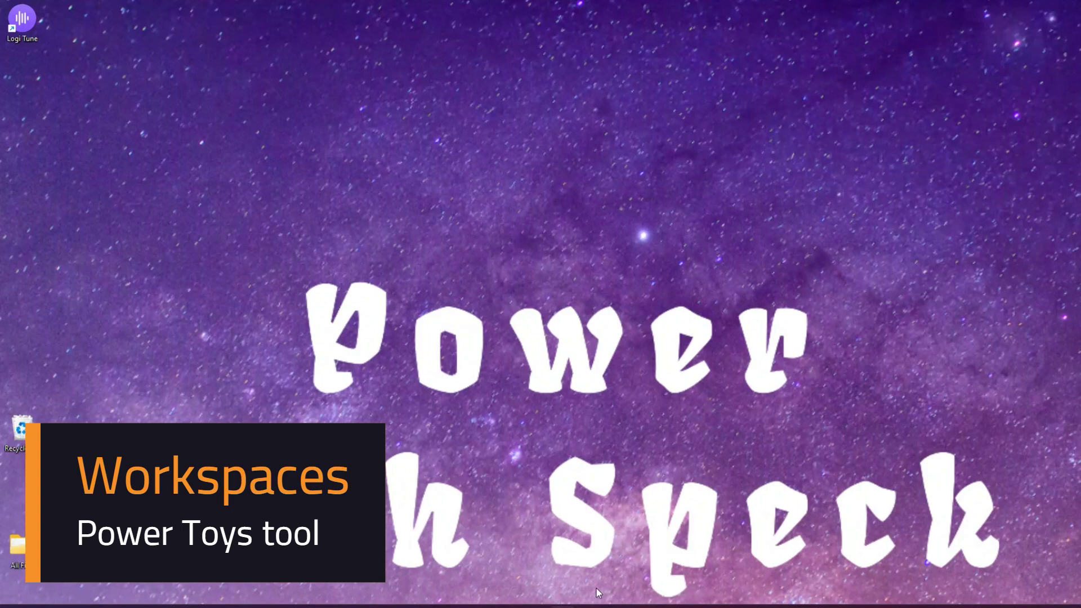
# Search the Start menu for 'powertoy' and launch PowerToys (Preview).
pyautogui.press('super')
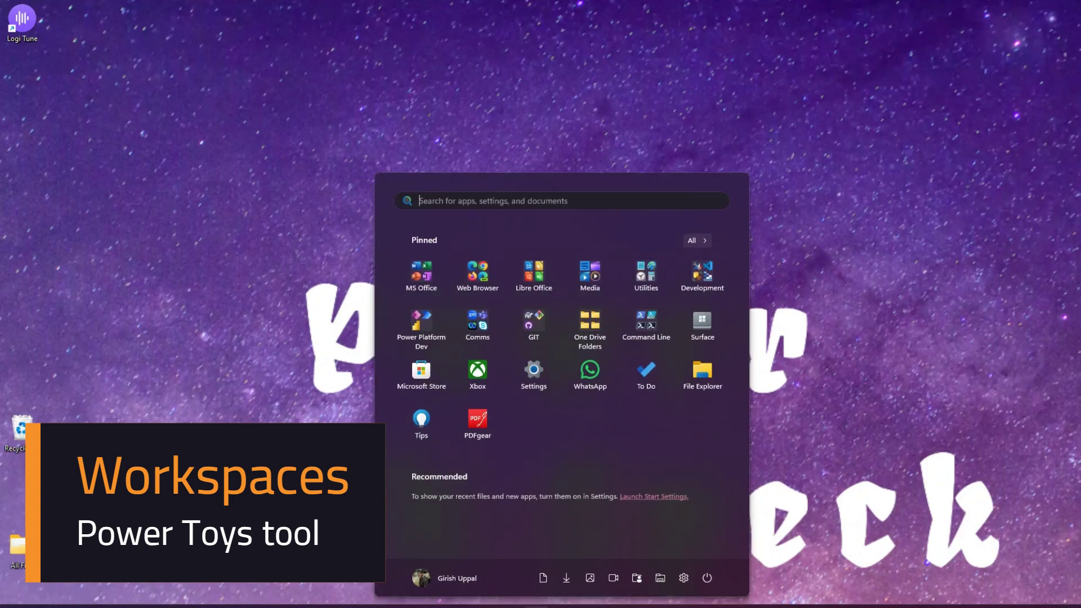
pyautogui.write('power')
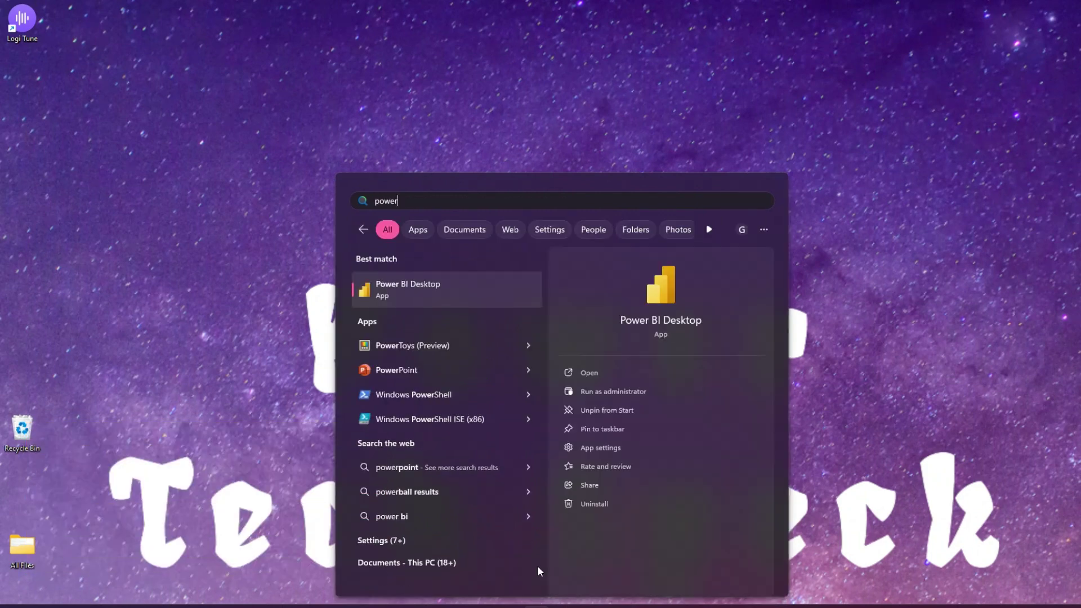
pyautogui.write('toy')
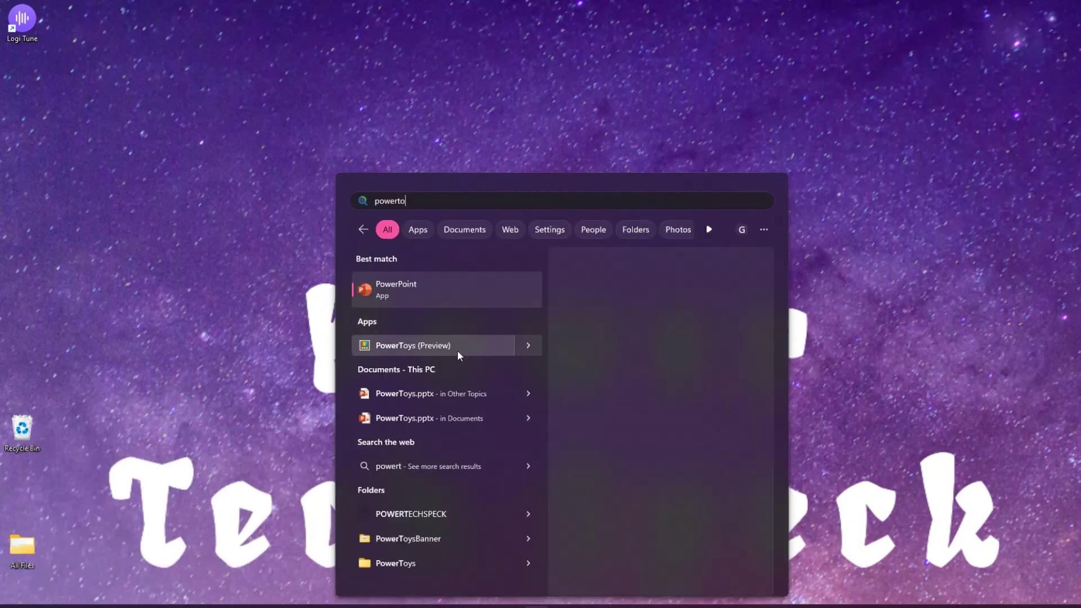
pyautogui.click(432, 281)
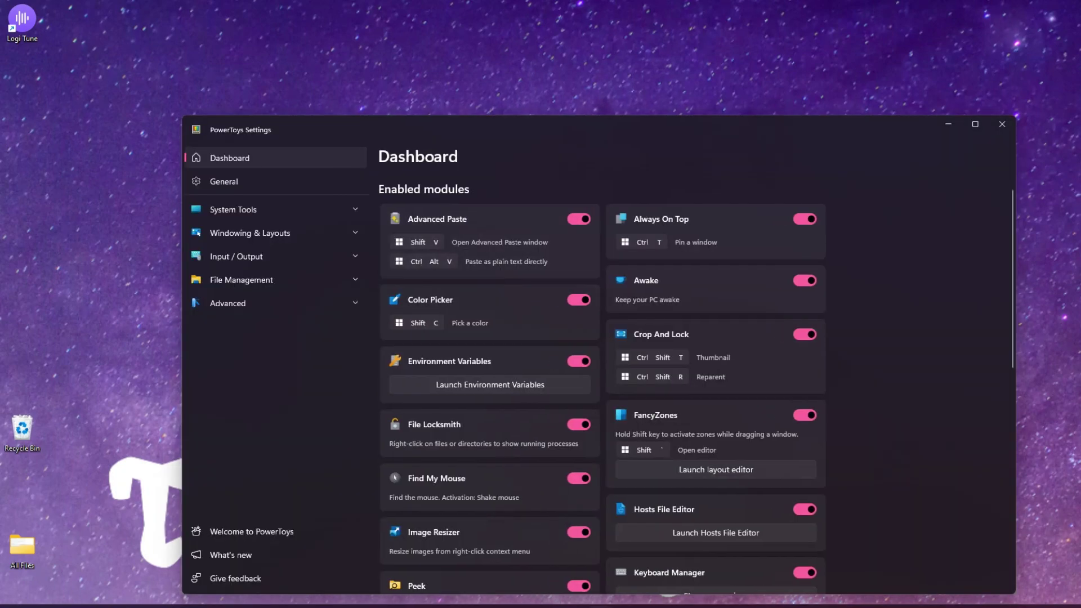
pyautogui.click(246, 533)
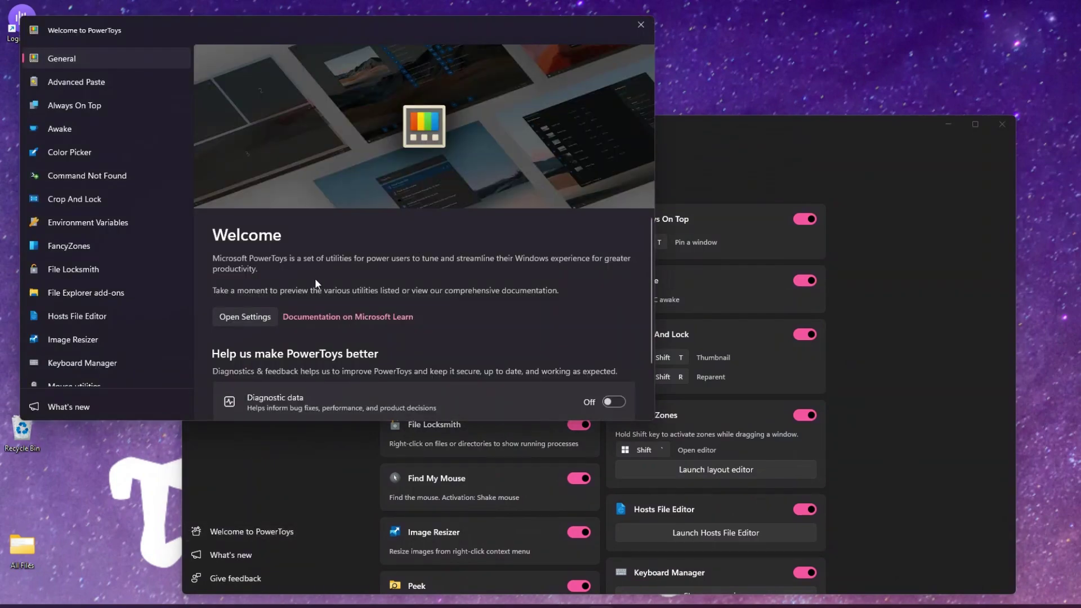
pyautogui.scroll(-4, 141, 332)
pyautogui.scroll(-3, 140, 331)
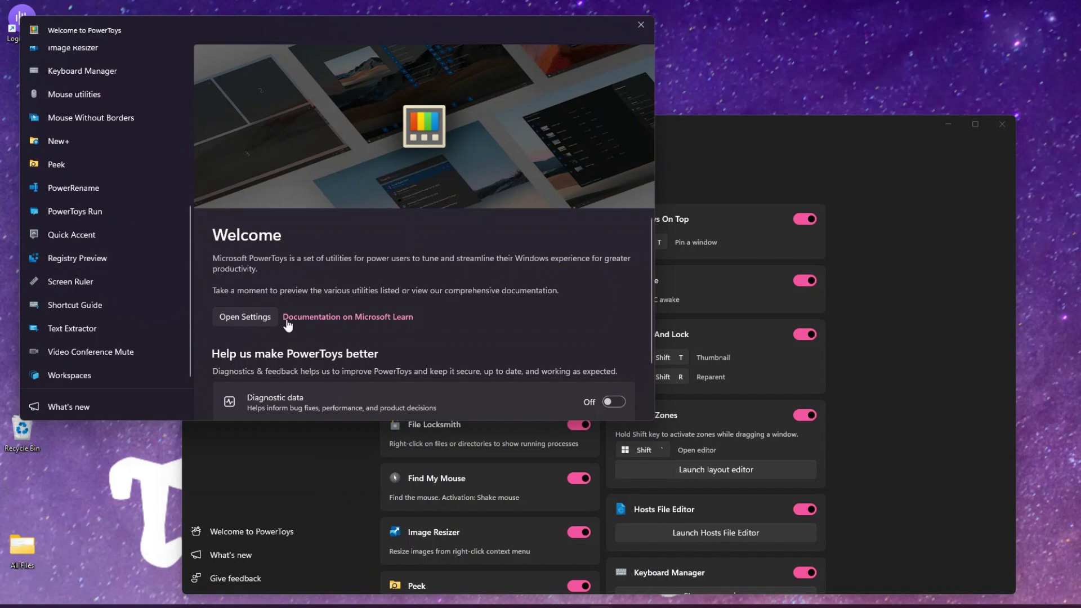
pyautogui.click(253, 320)
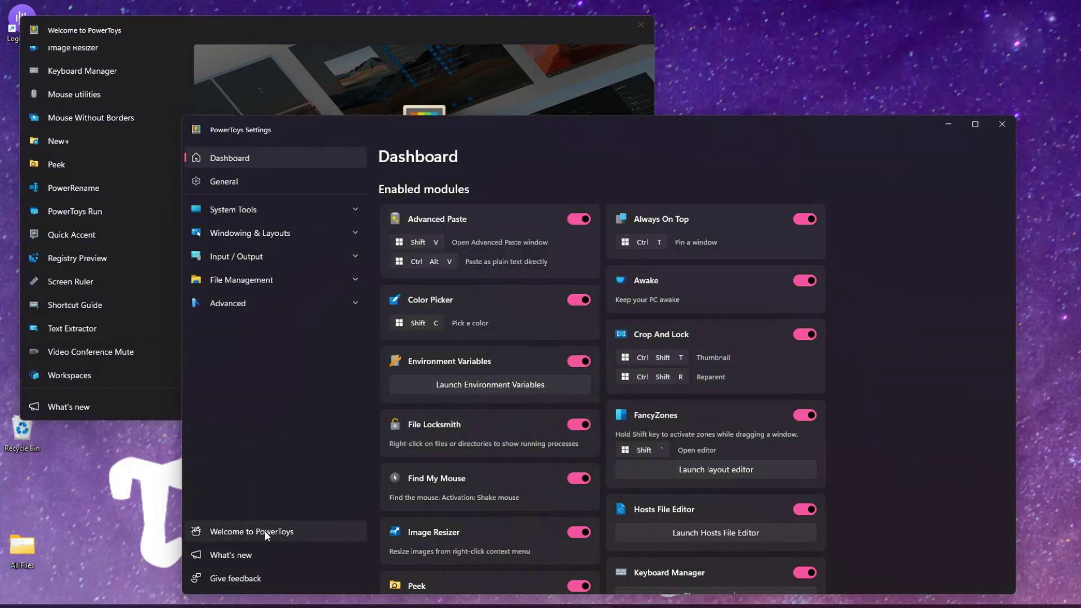
pyautogui.click(236, 557)
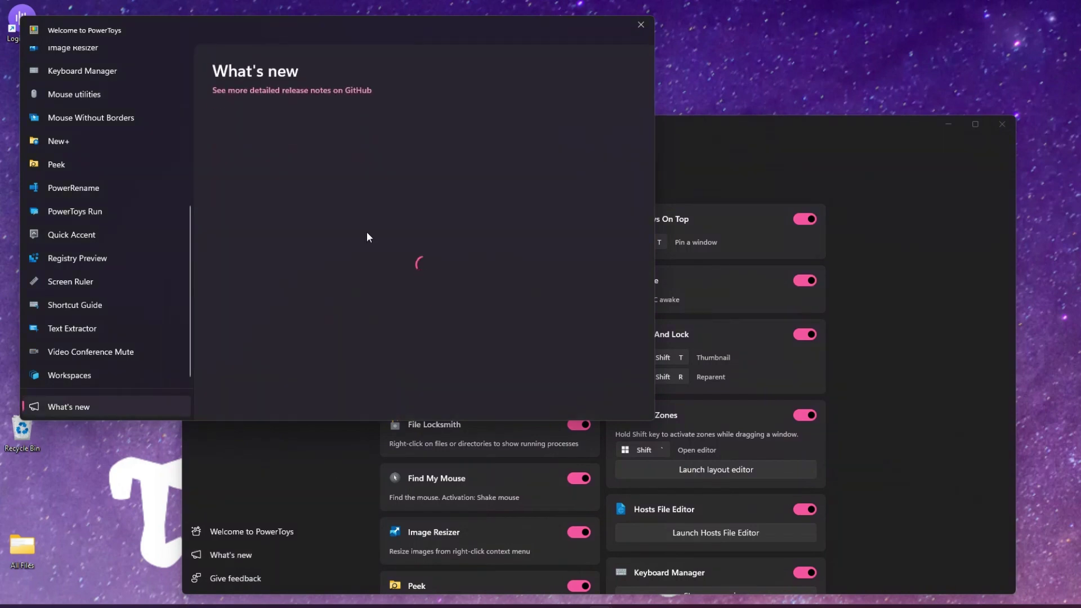
pyautogui.moveTo(220, 132); pyautogui.dragTo(304, 134)
pyautogui.click(318, 134)
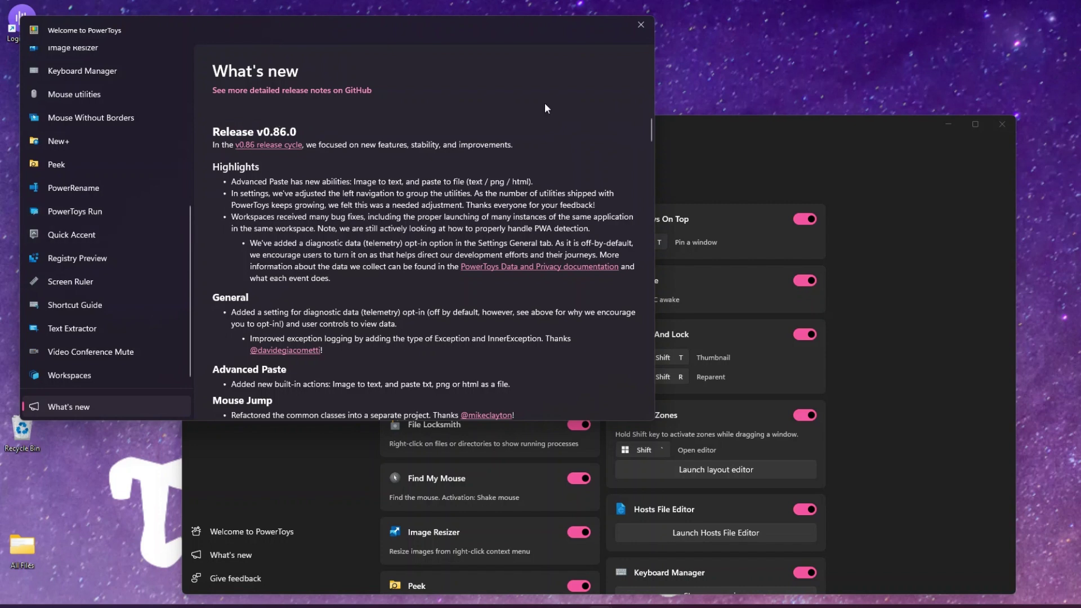
pyautogui.click(641, 25)
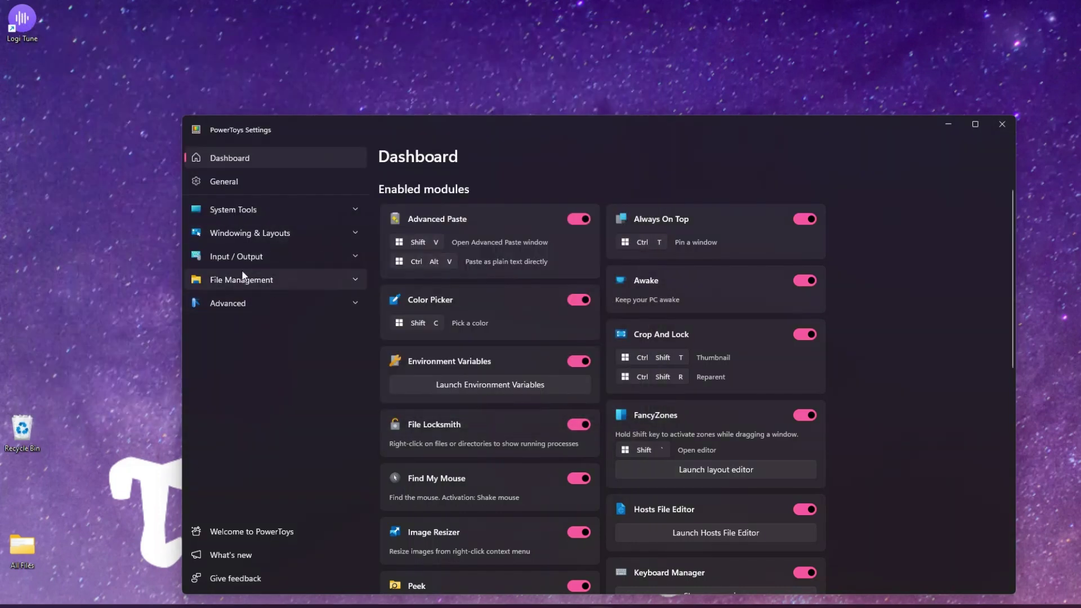
# Open the Workspaces page under Windowing & Layouts and toggle Enable Workspaces off and on.
pyautogui.click(354, 231)
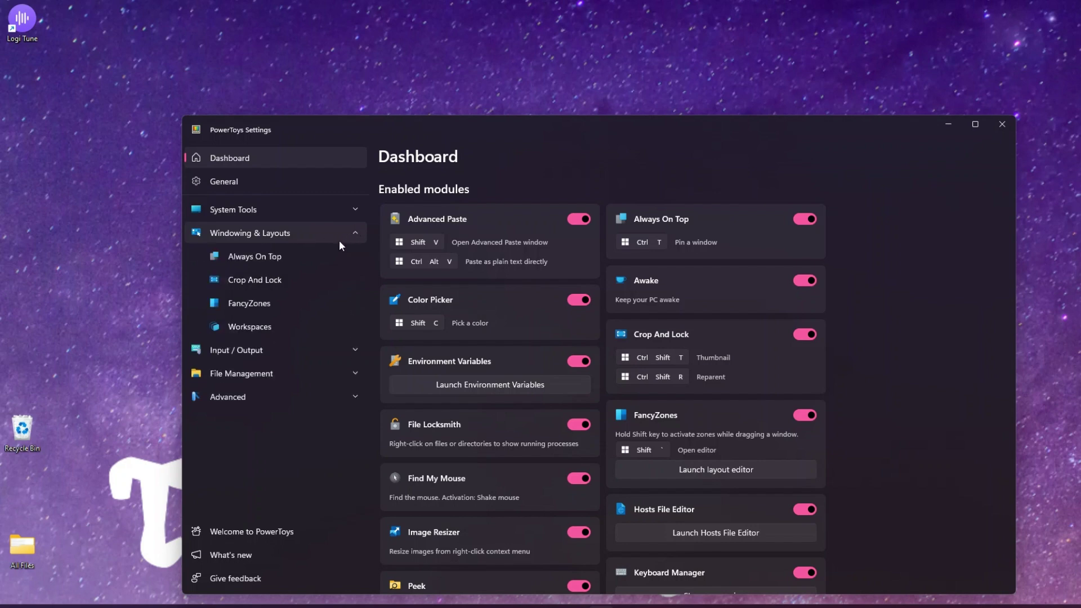
pyautogui.click(265, 327)
pyautogui.moveTo(540, 115); pyautogui.dragTo(449, 44)
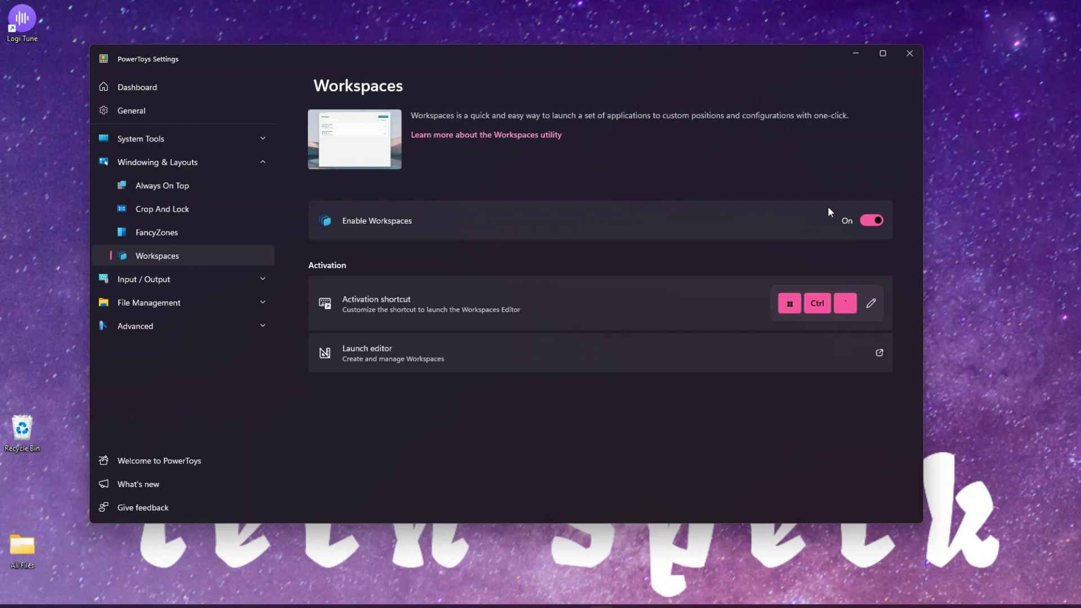
pyautogui.click(871, 220)
pyautogui.click(871, 220)
# Open and close the Workspaces editor, then close PowerToys Settings.
pyautogui.click(880, 355)
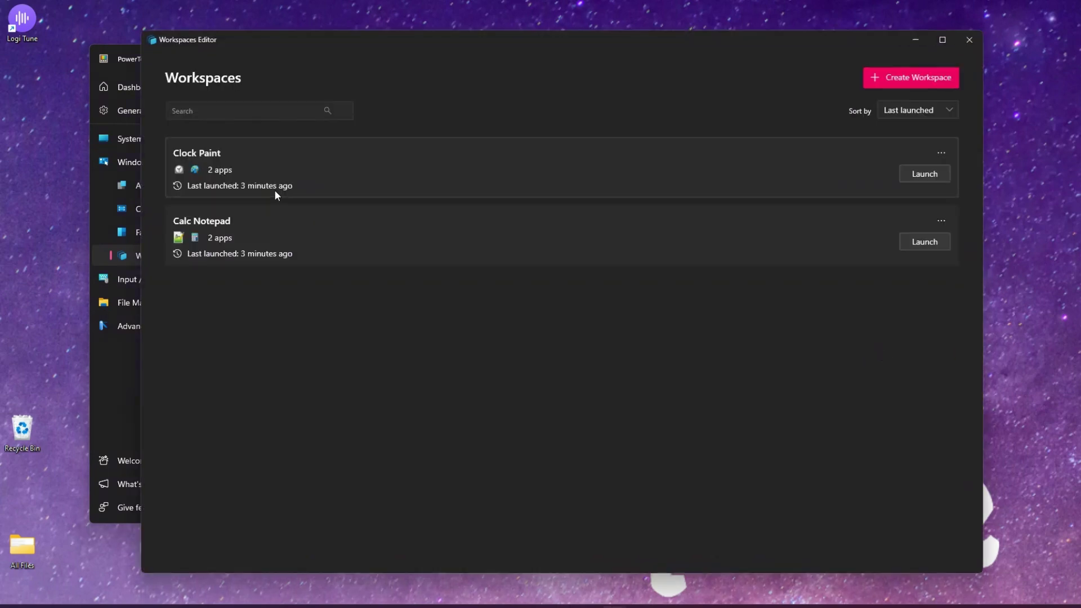
pyautogui.click(963, 45)
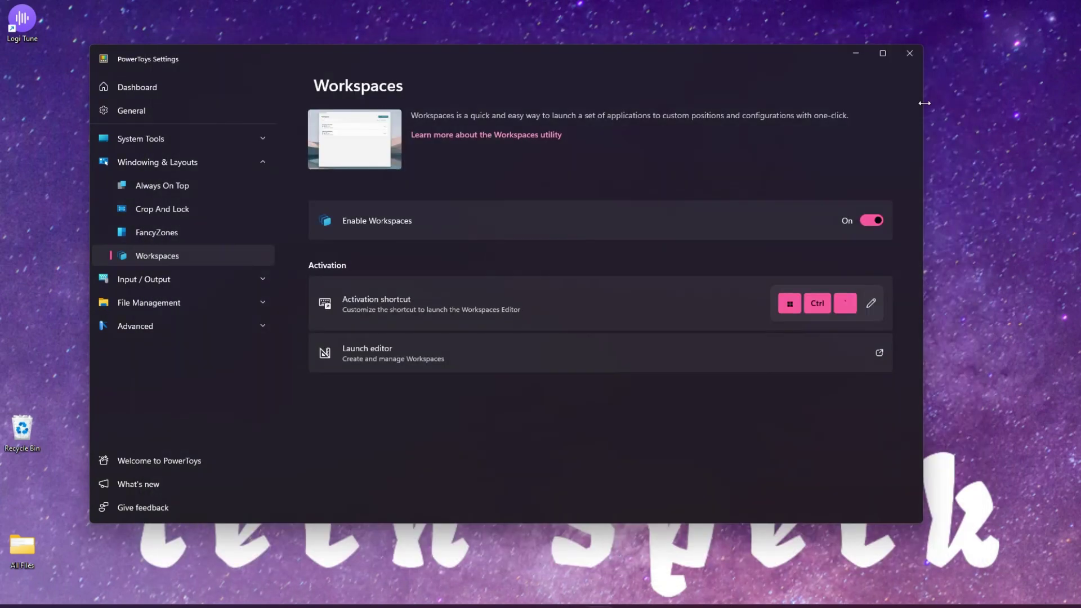
pyautogui.click(909, 55)
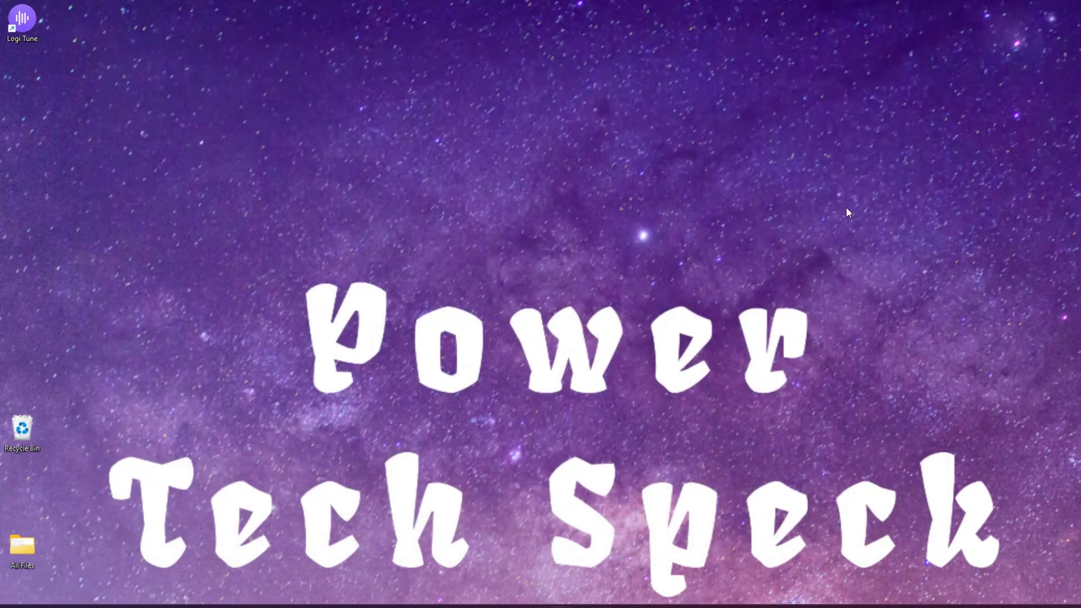
# Bring up the Workspaces Editor with Win+Ctrl+` and launch the Calc Notepad workspace.
pyautogui.press('ctrl+super+grave')
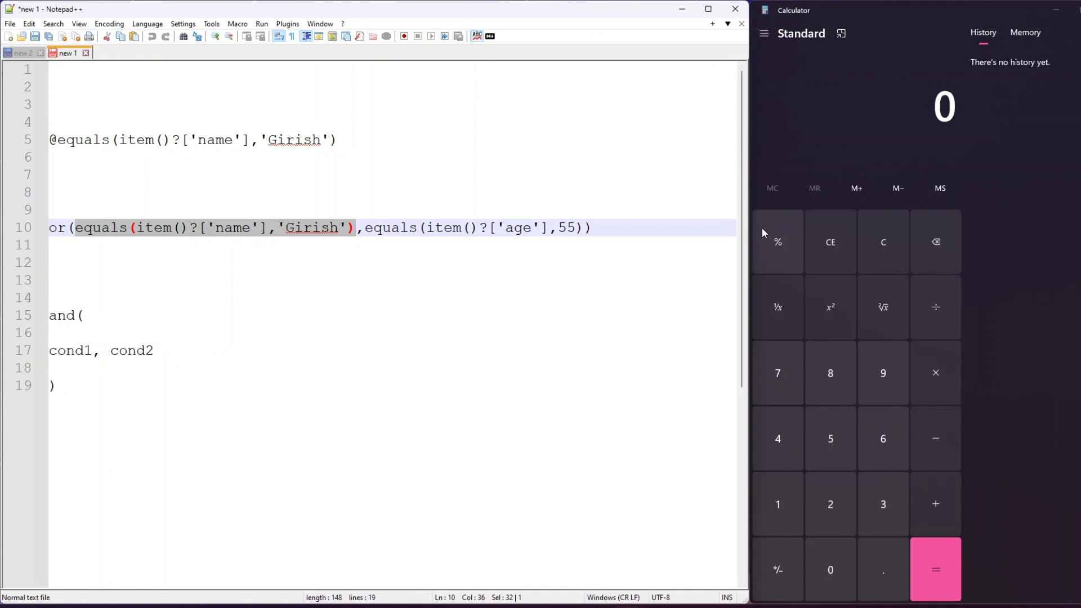
# Launch the Clock Paint workspace from the Workspaces Editor via Win+Ctrl+`.
pyautogui.press('ctrl+super+grave')
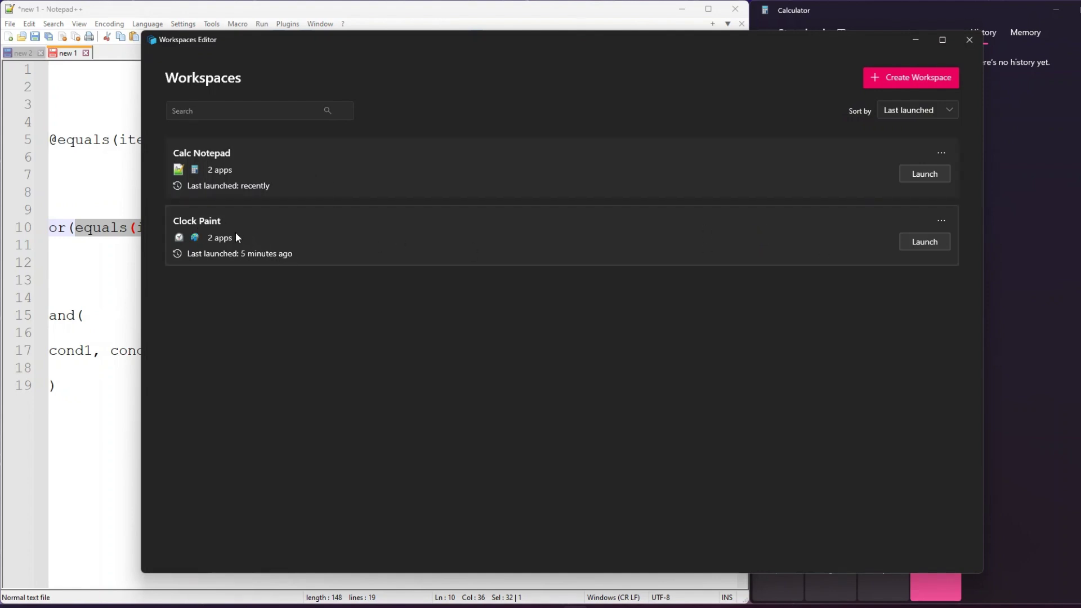
pyautogui.click(923, 244)
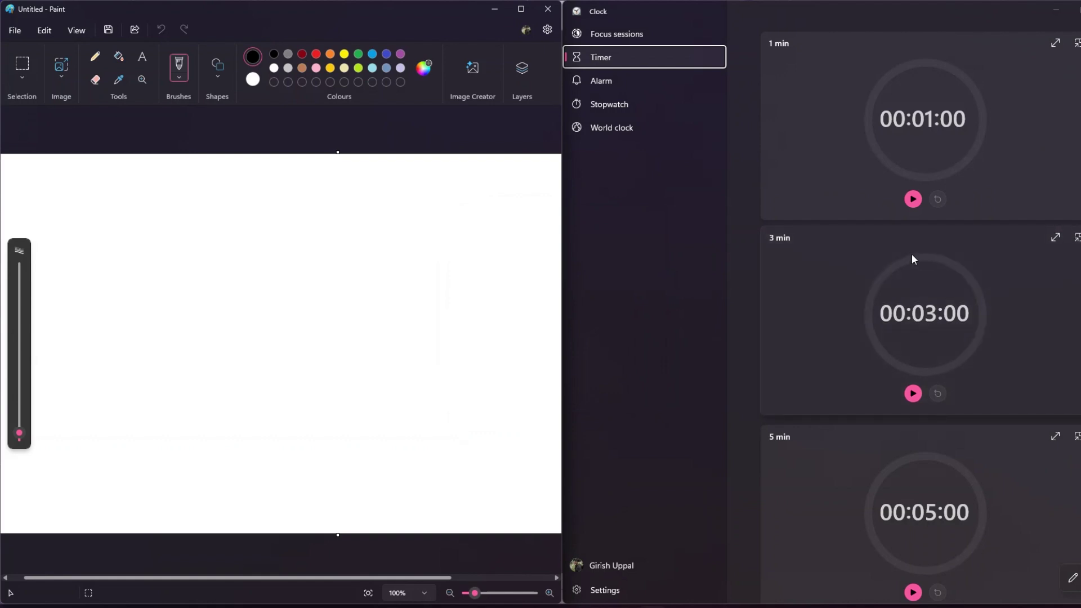
# Close the Clock and Paint windows with the Workspaces Editor open.
pyautogui.press('super+ctrl+grave')
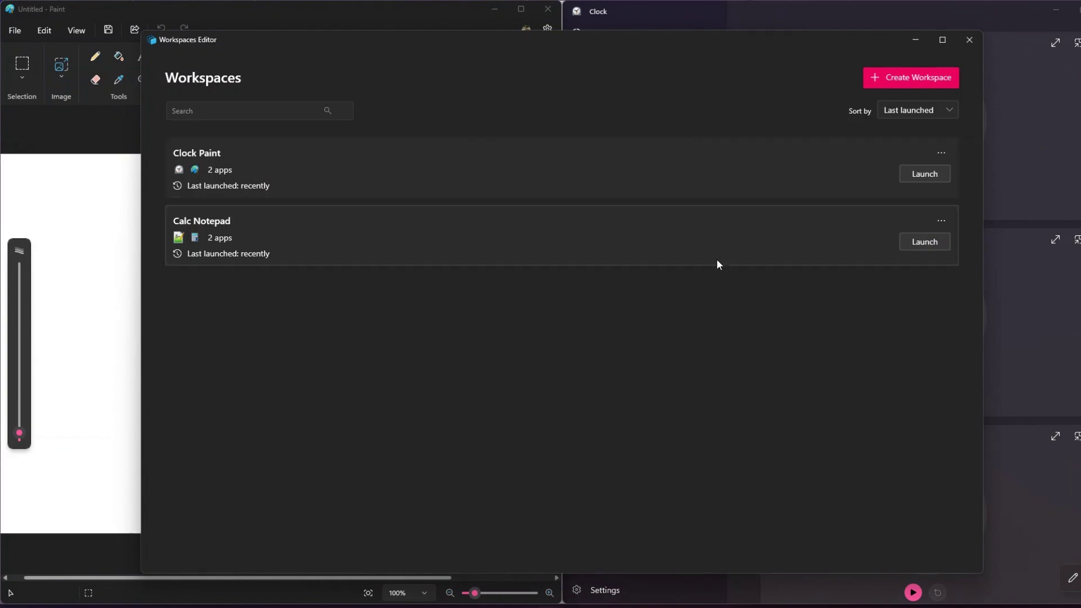
pyautogui.click(622, 17)
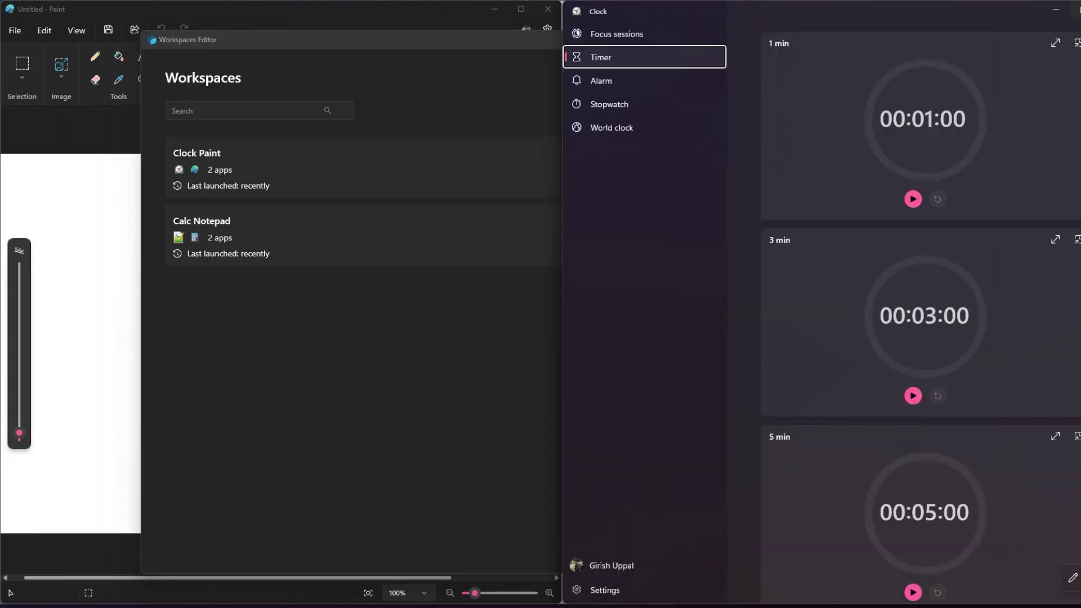
pyautogui.hotkey('alt', 'F4')
pyautogui.click(547, 9)
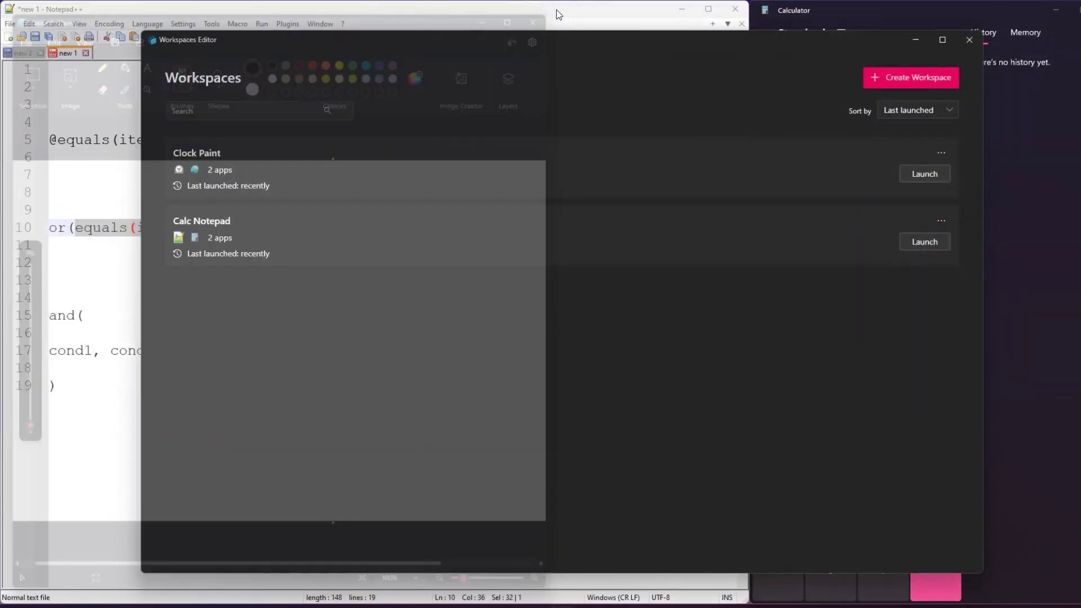
# Close Notepad++ and Calculator, and move the editor window lower.
pyautogui.click(681, 9)
pyautogui.hotkey('alt', 'Tab')
pyautogui.hotkey('alt', 'F4')
pyautogui.moveTo(701, 48); pyautogui.dragTo(534, 52)
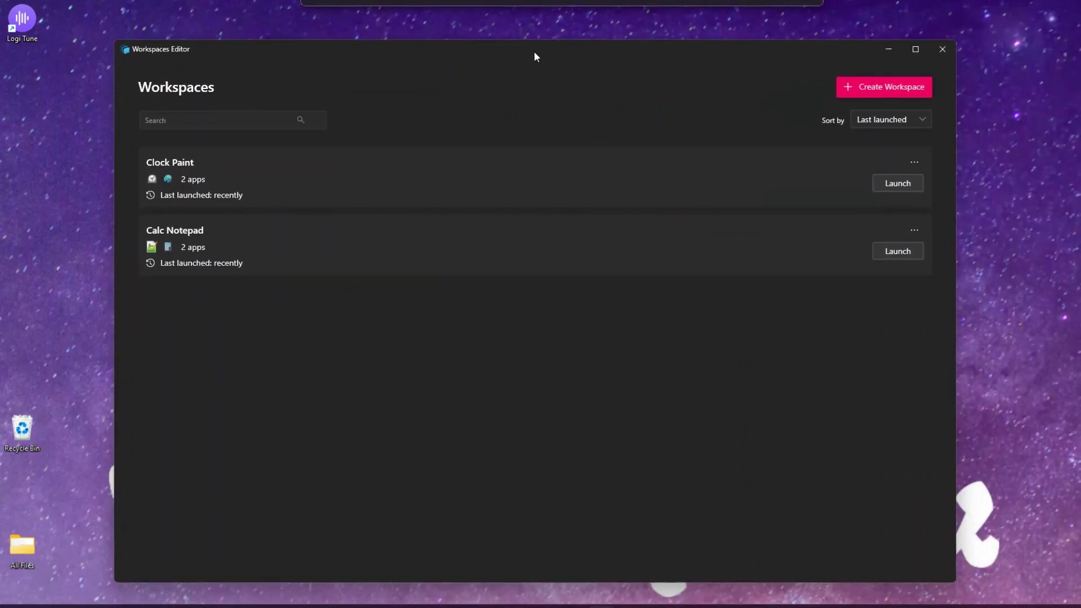
# Start a new workspace and launch Paint from a Start search for 'paint'.
pyautogui.click(857, 86)
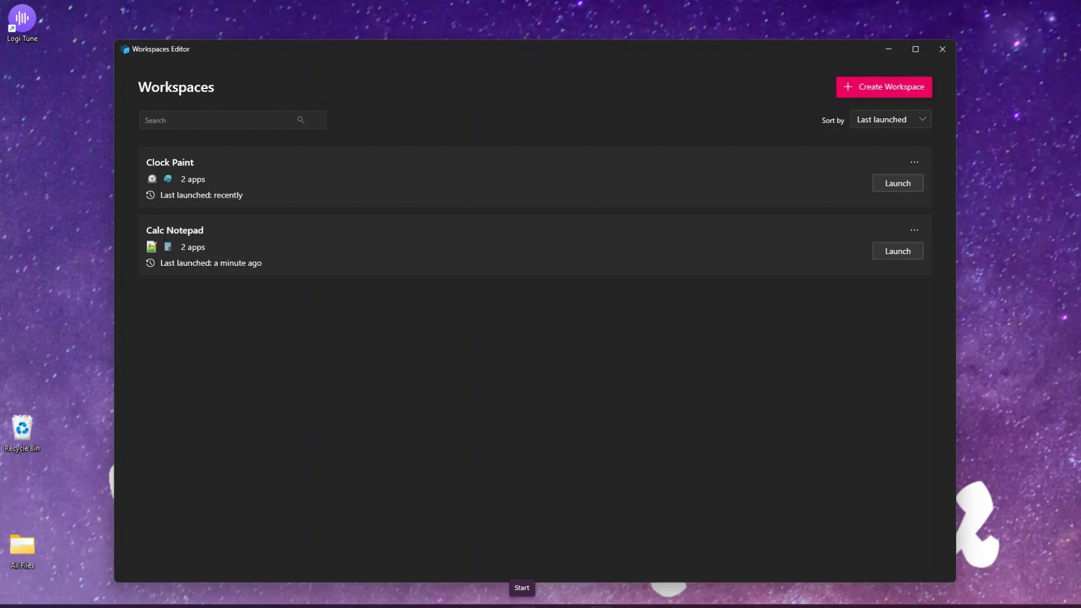
pyautogui.click(522, 602)
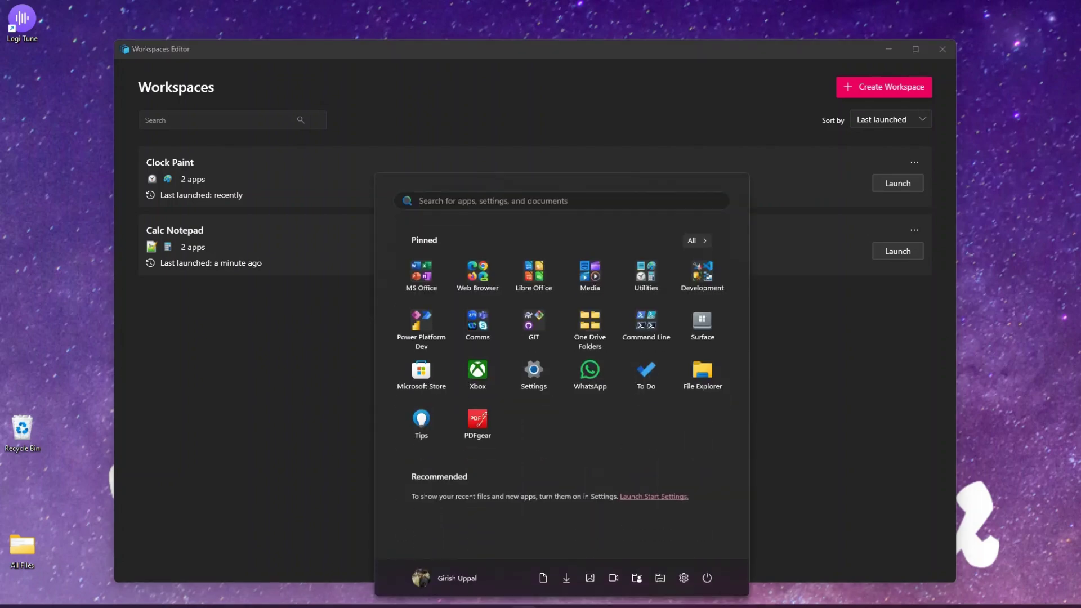
pyautogui.write('so')
pyautogui.press('BackSpace')
pyautogui.press('BackSpace')
pyautogui.write('pain')
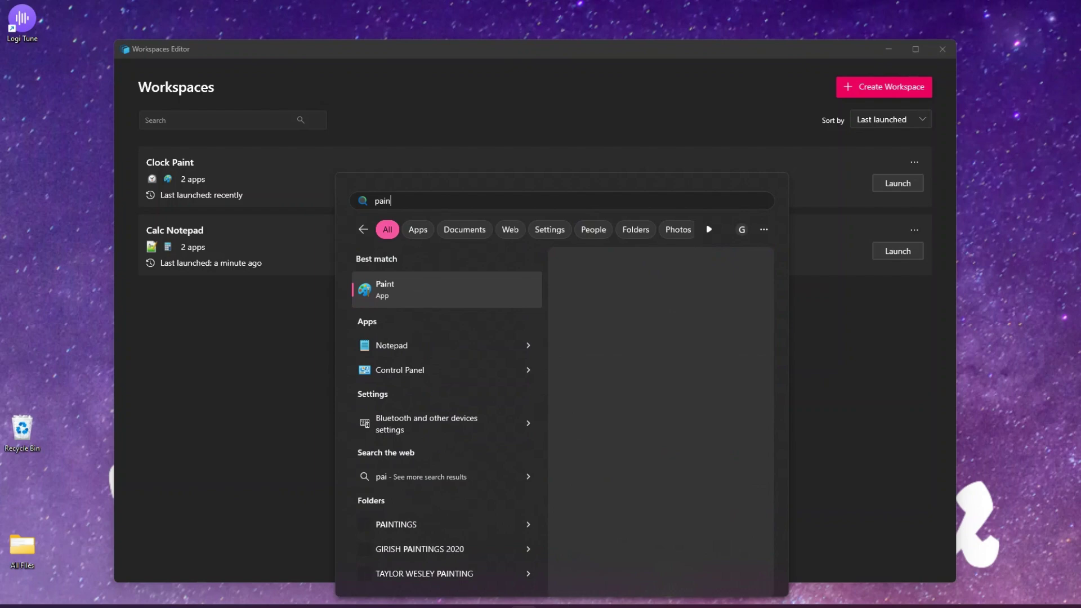
pyautogui.write('t')
pyautogui.click(442, 288)
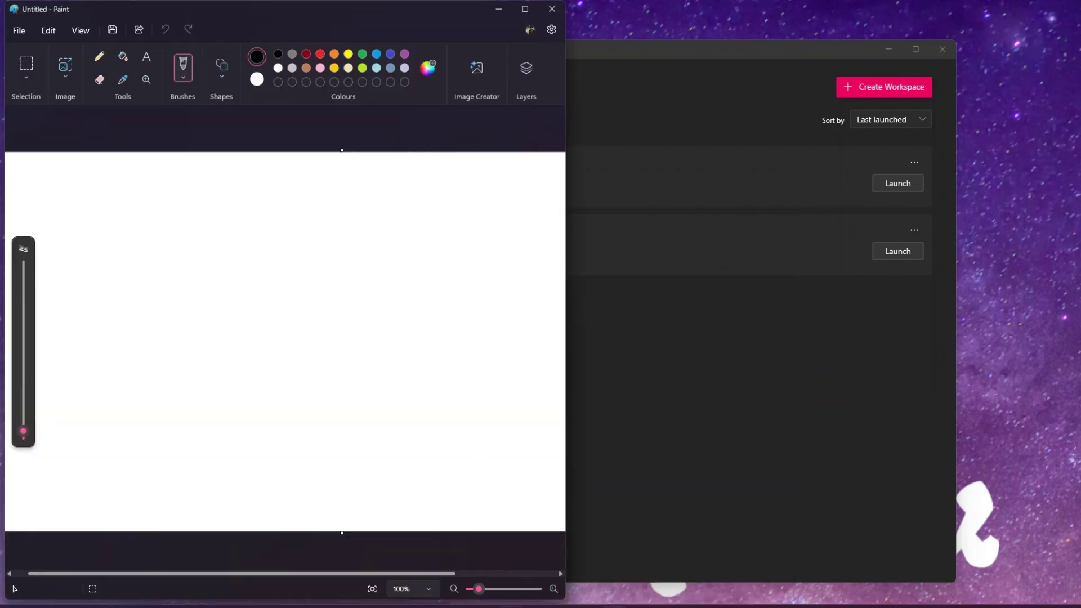
# Launch Notepad++ and Notepad2e from Start searches for 'note'.
pyautogui.press('super')
pyautogui.write('note')
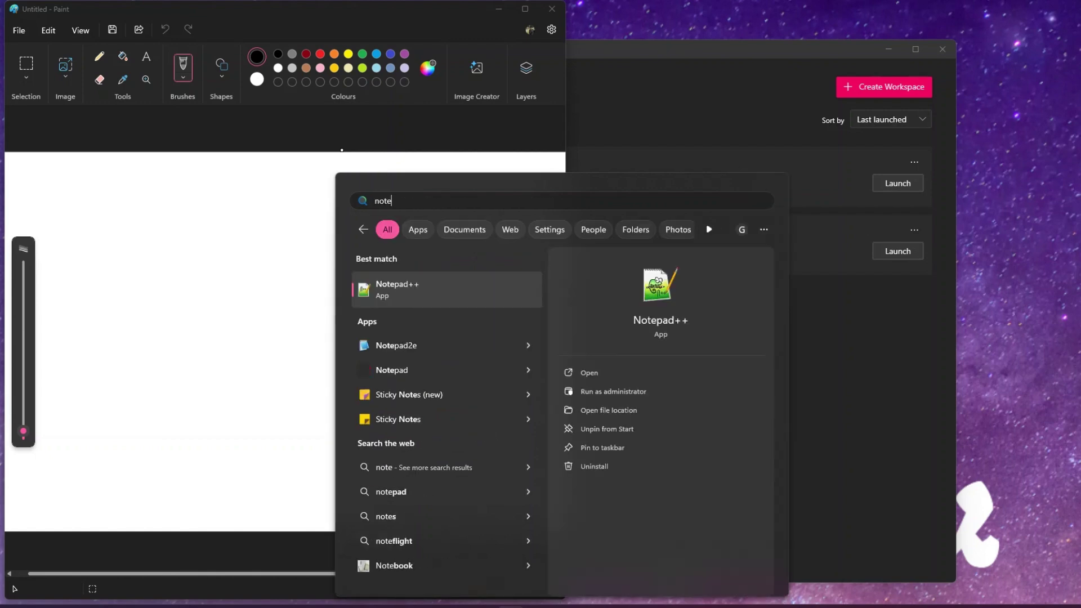
pyautogui.click(456, 304)
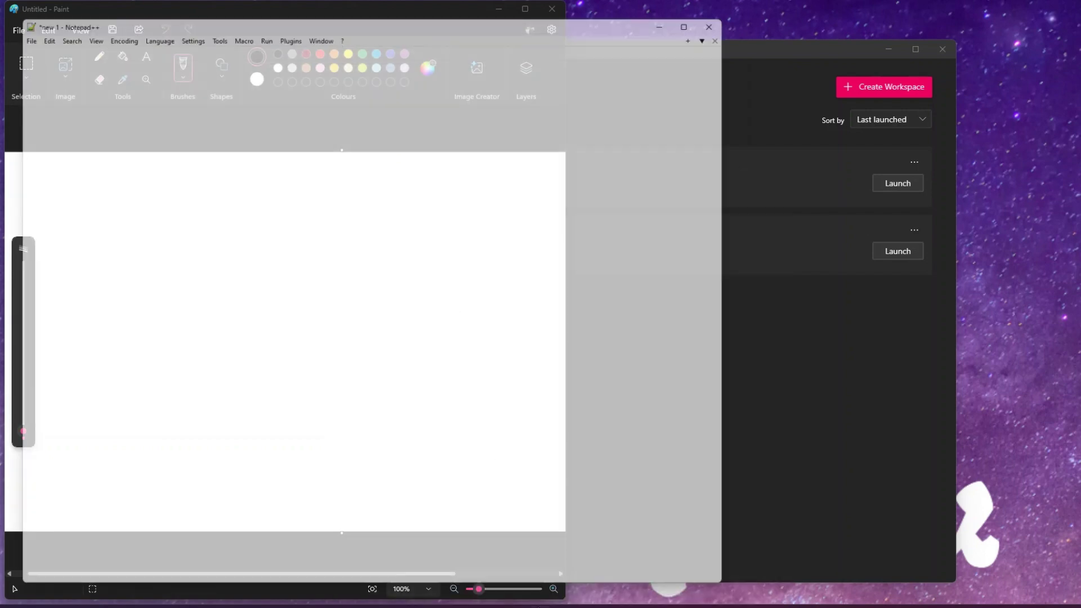
pyautogui.press('super')
pyautogui.write('note')
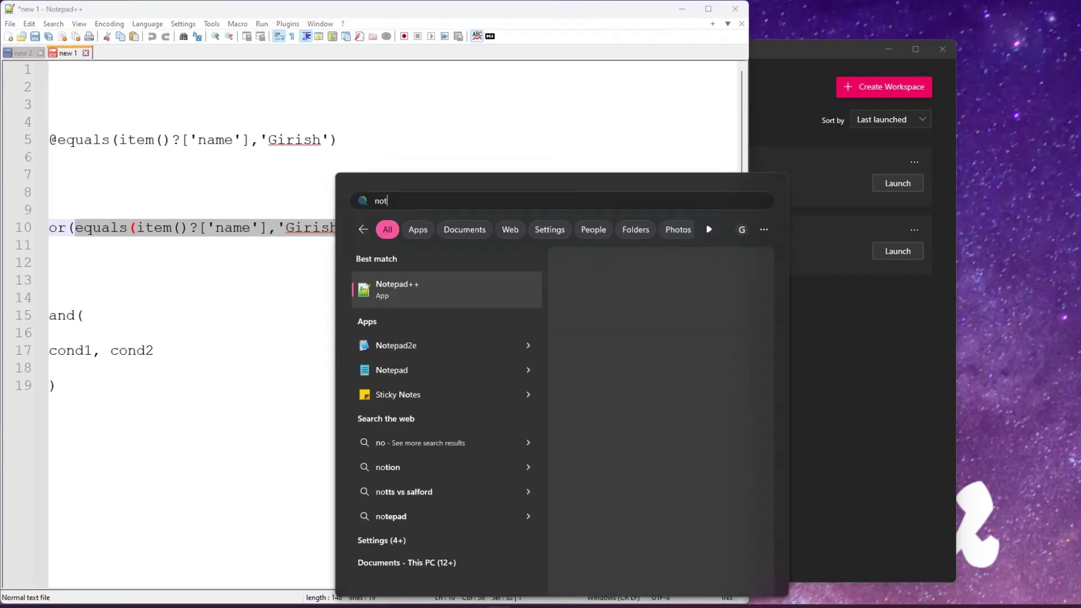
pyautogui.click(423, 343)
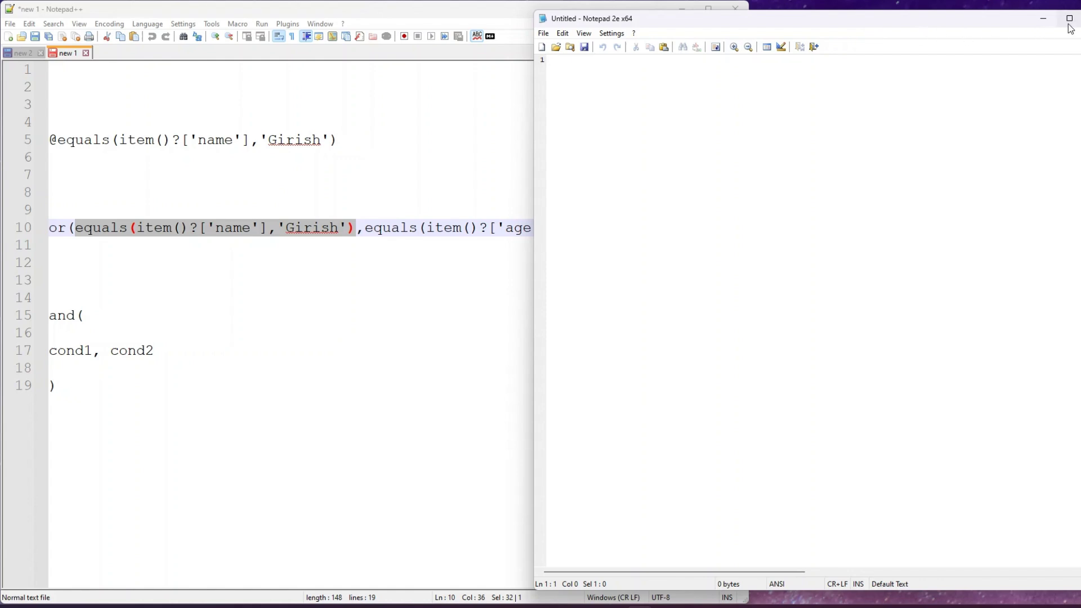
pyautogui.moveTo(1070, 22)
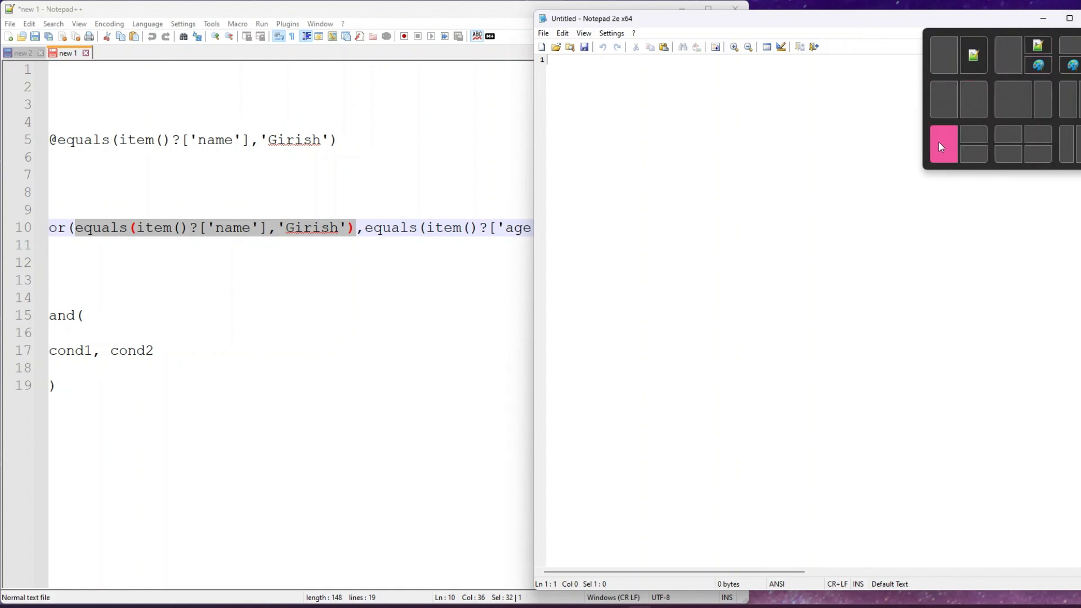
# Snap Notepad2e top-right, Paint to the left half, and Notepad++ bottom-right.
pyautogui.click(971, 133)
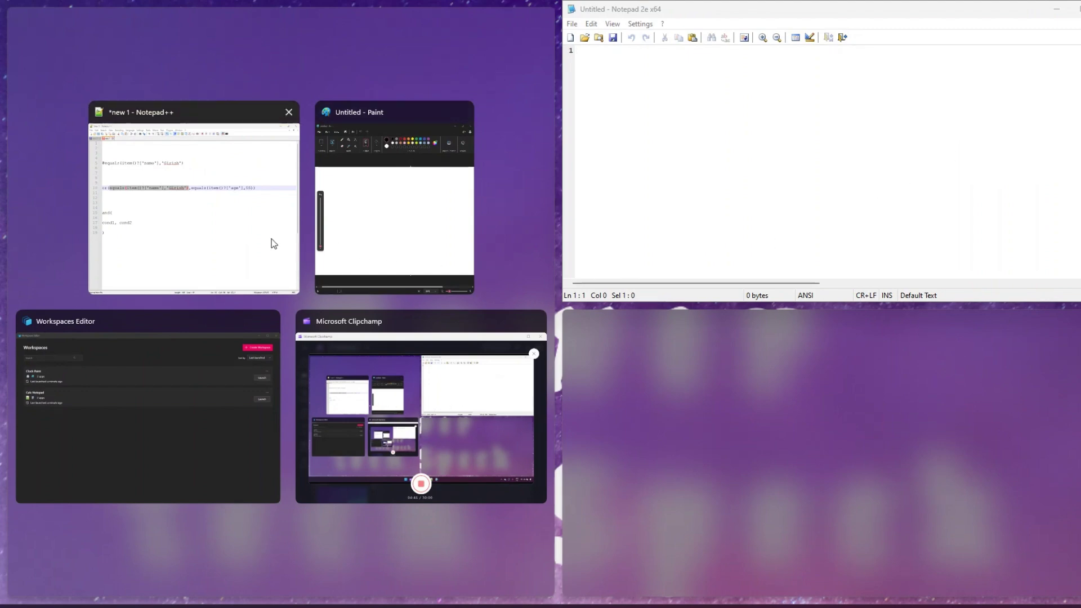
pyautogui.click(393, 194)
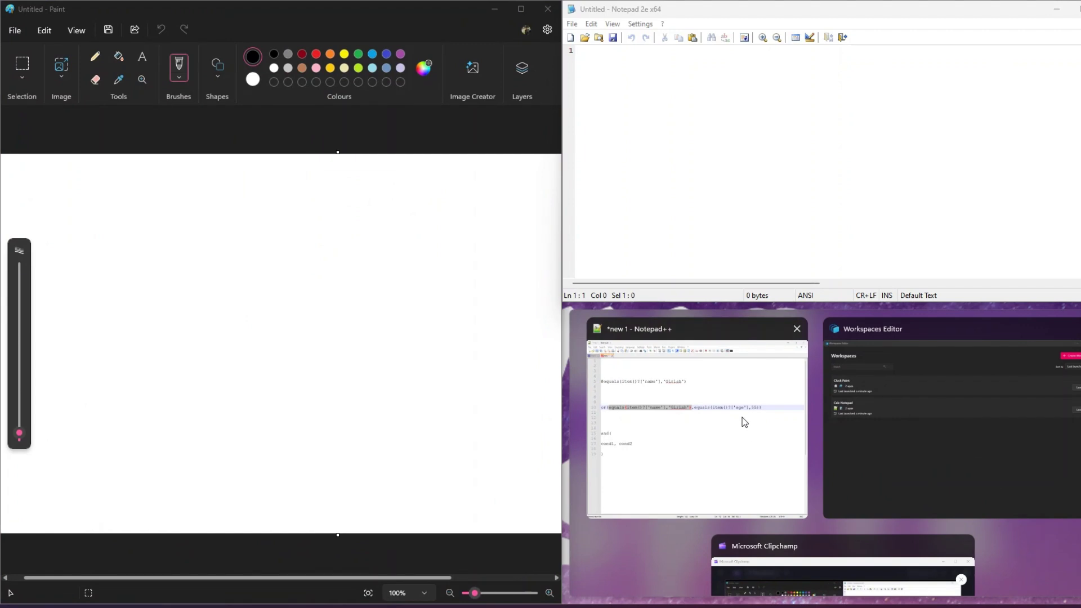
pyautogui.click(713, 443)
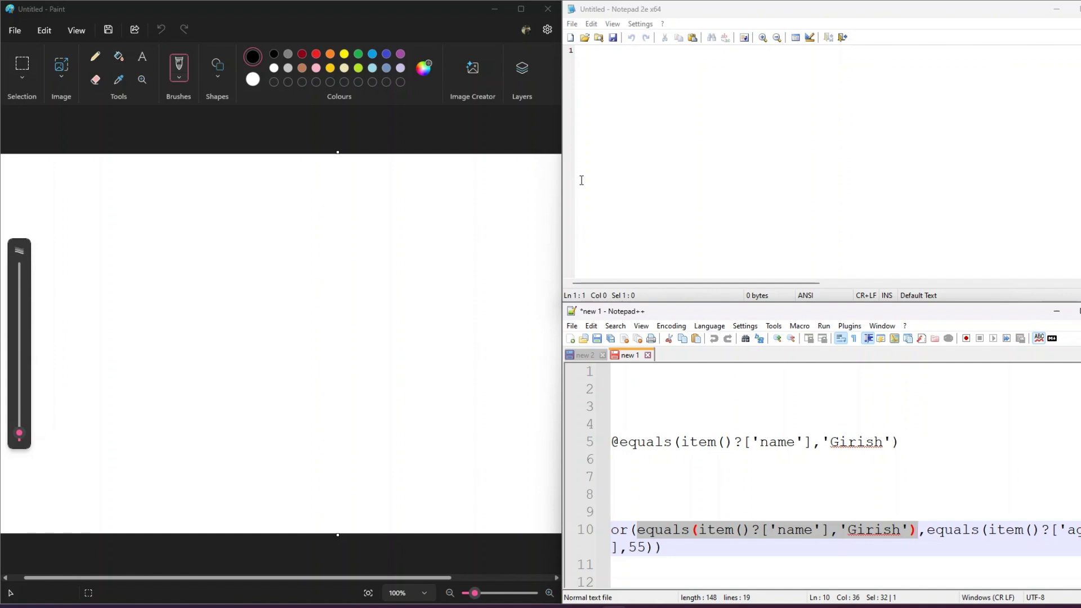
pyautogui.press('ctrl+super+grave')
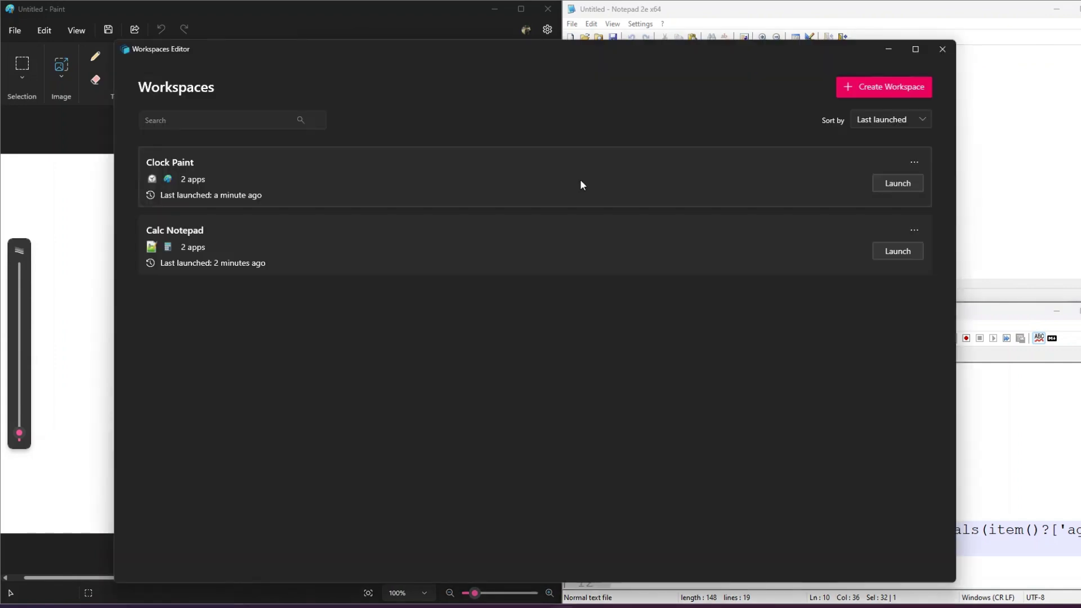
# Capture the snapped layout as a new workspace and select its default name 'Workspace 1'.
pyautogui.click(876, 88)
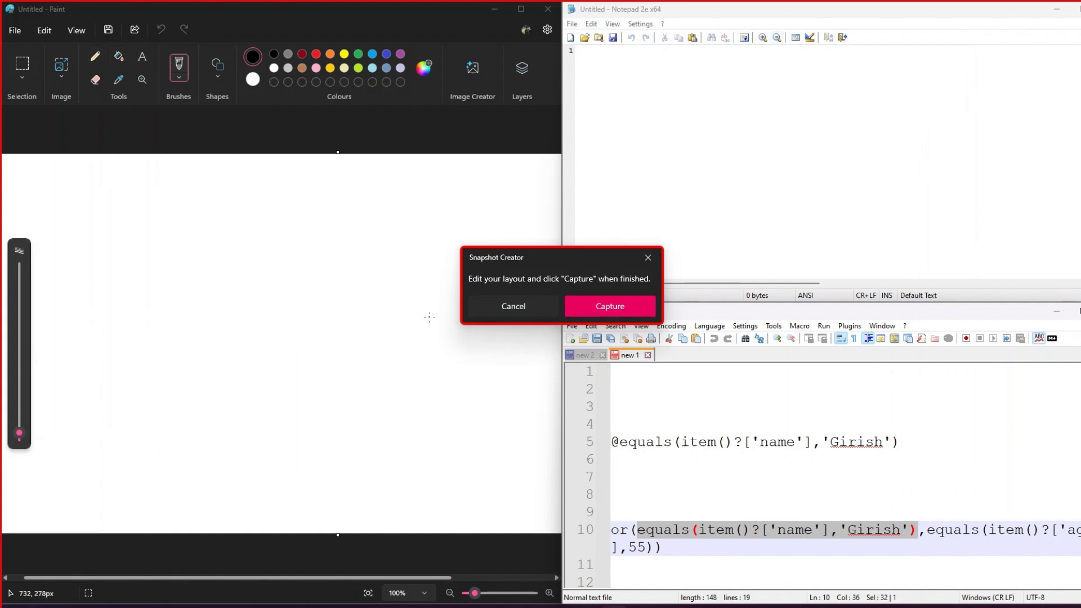
pyautogui.click(600, 310)
pyautogui.click(197, 139)
pyautogui.moveTo(197, 139); pyautogui.dragTo(107, 139)
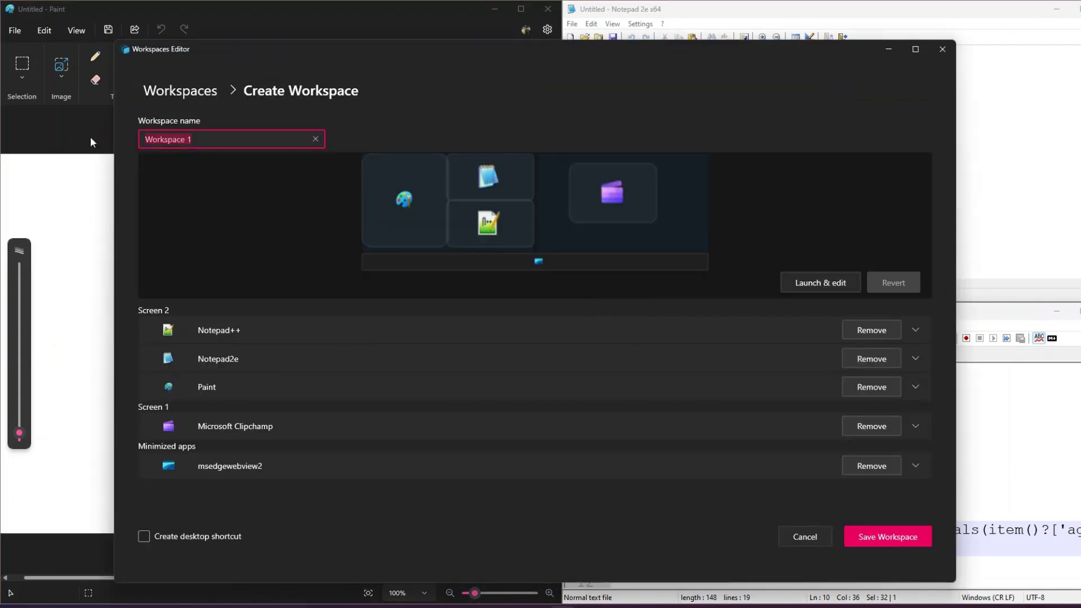
# Enter '2 Notepads and Paint' as the workspace name.
pyautogui.write('2 Notepads and Paint')
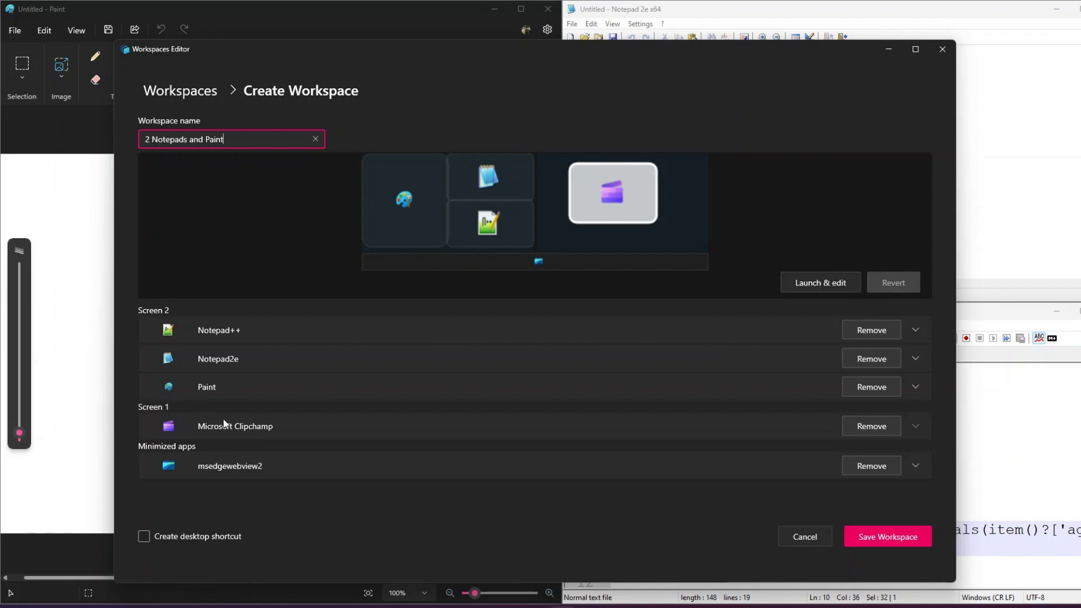
# Remove Microsoft Clipchamp and msedgewebview2, then expand the Notepad2e row's options.
pyautogui.click(882, 425)
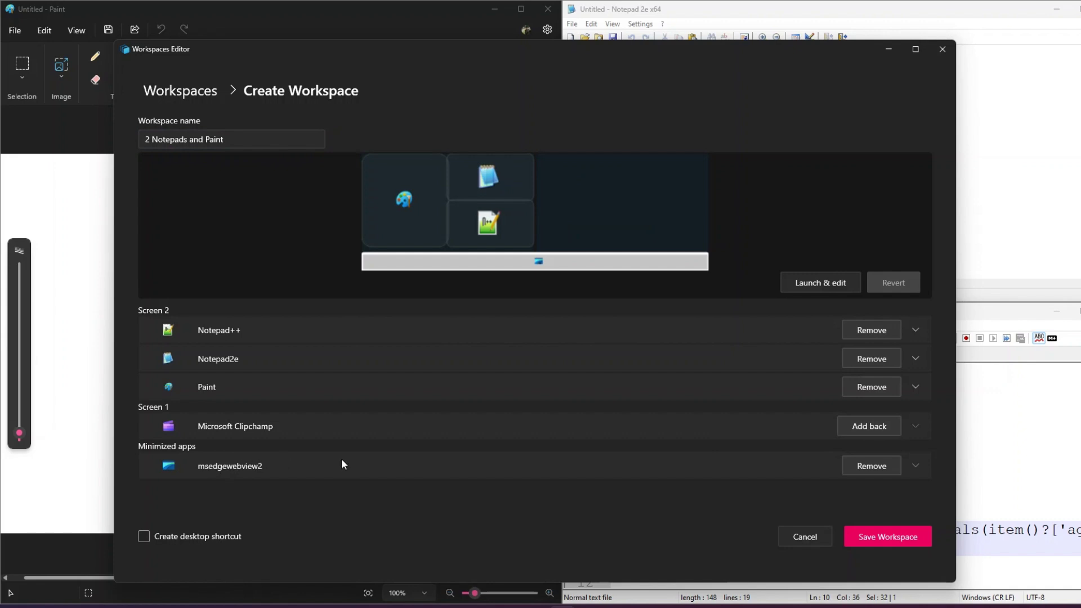
pyautogui.click(870, 466)
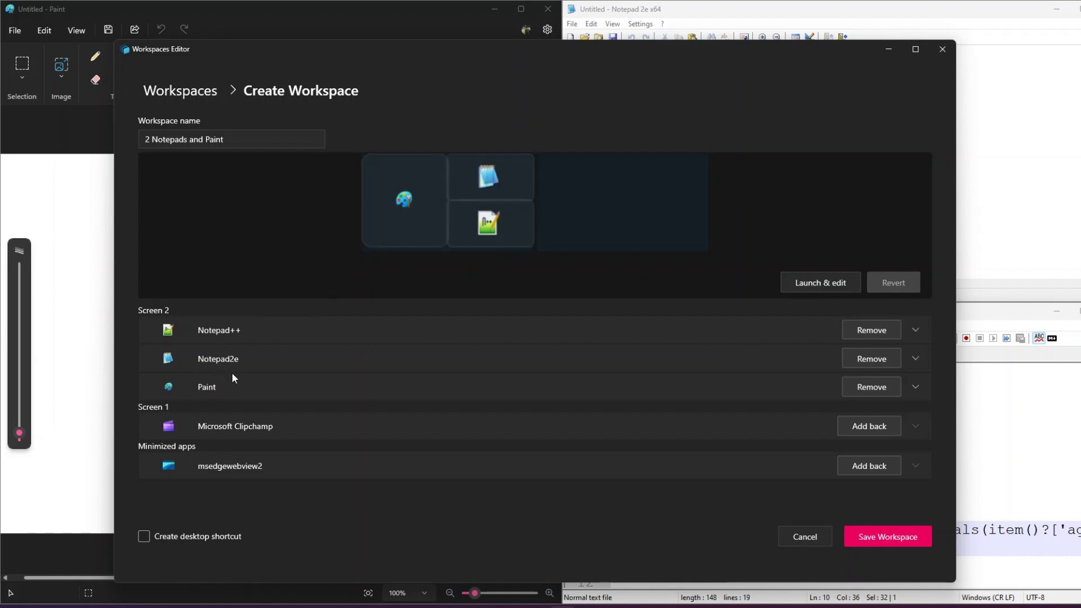
pyautogui.click(917, 356)
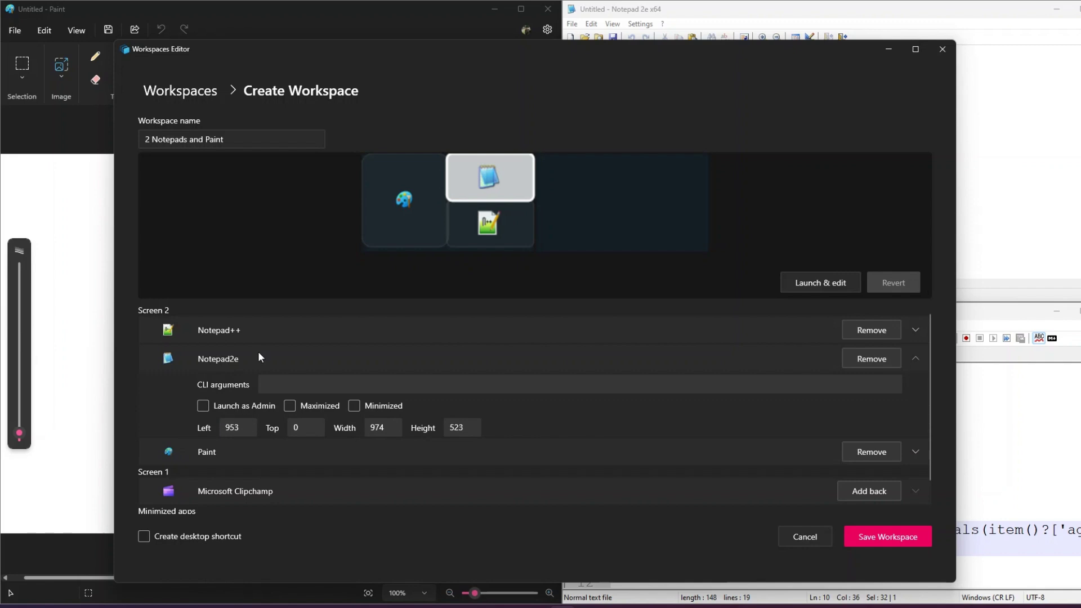
# Expand the Notepad++ and Paint entries to show their launch options and window positions.
pyautogui.click(917, 331)
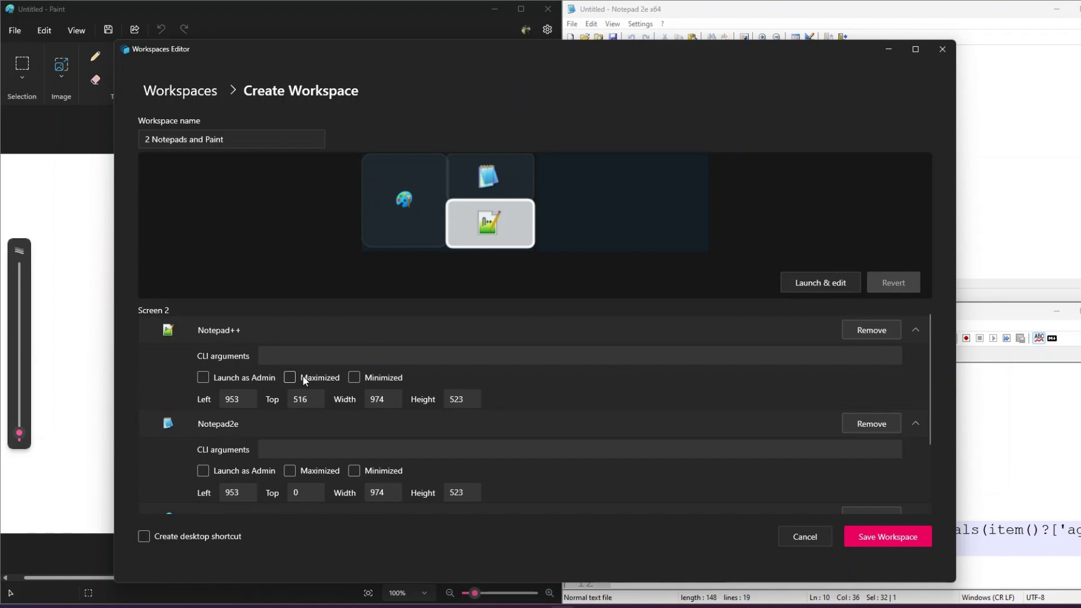
pyautogui.scroll(-2, 298, 389)
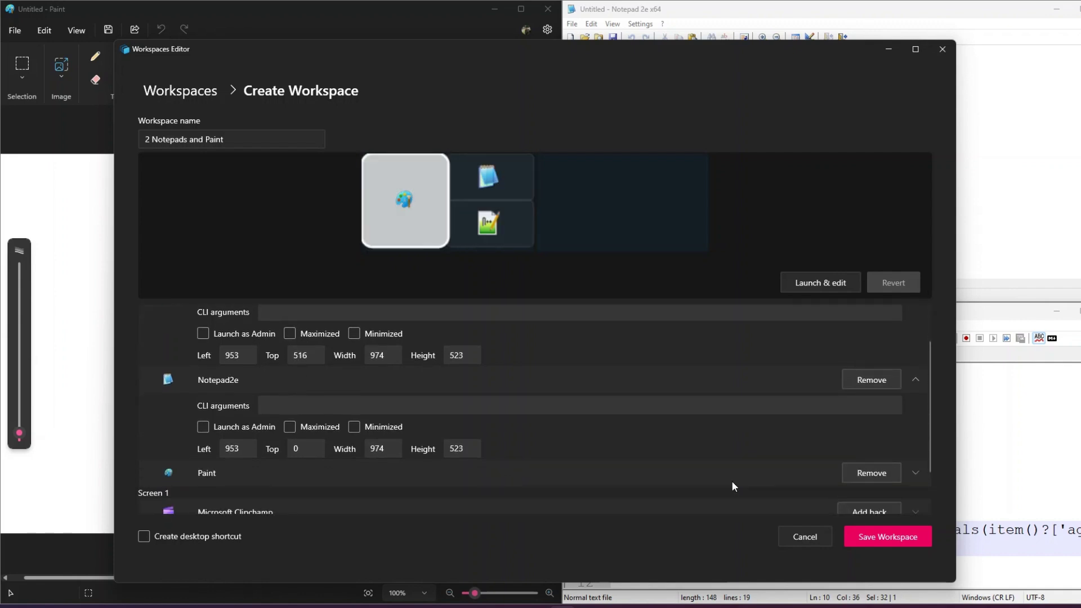
pyautogui.click(915, 473)
pyautogui.scroll(-1, 722, 462)
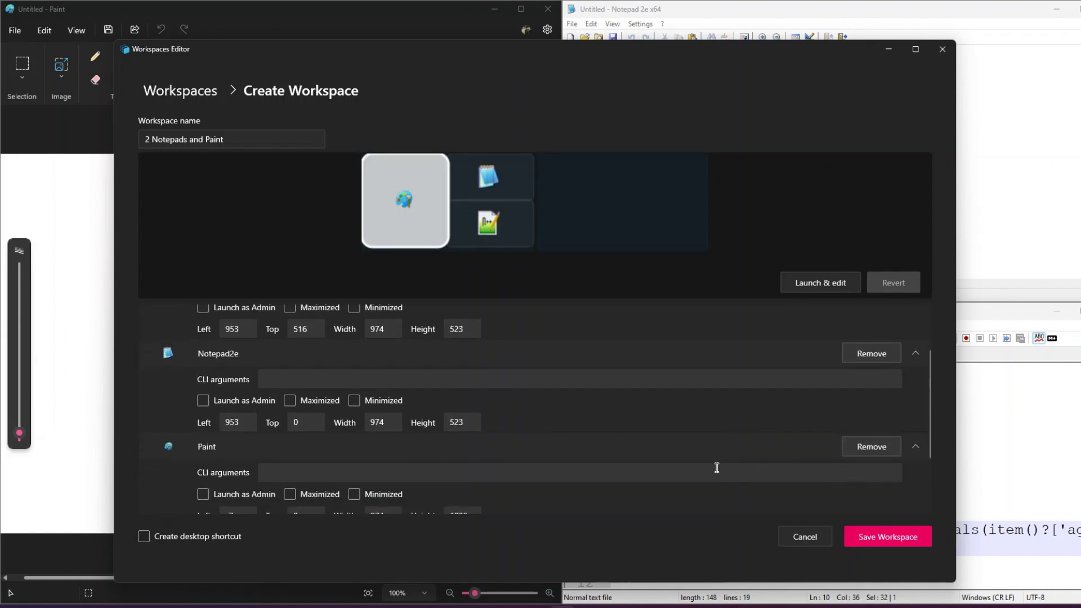
pyautogui.scroll(-1, 717, 468)
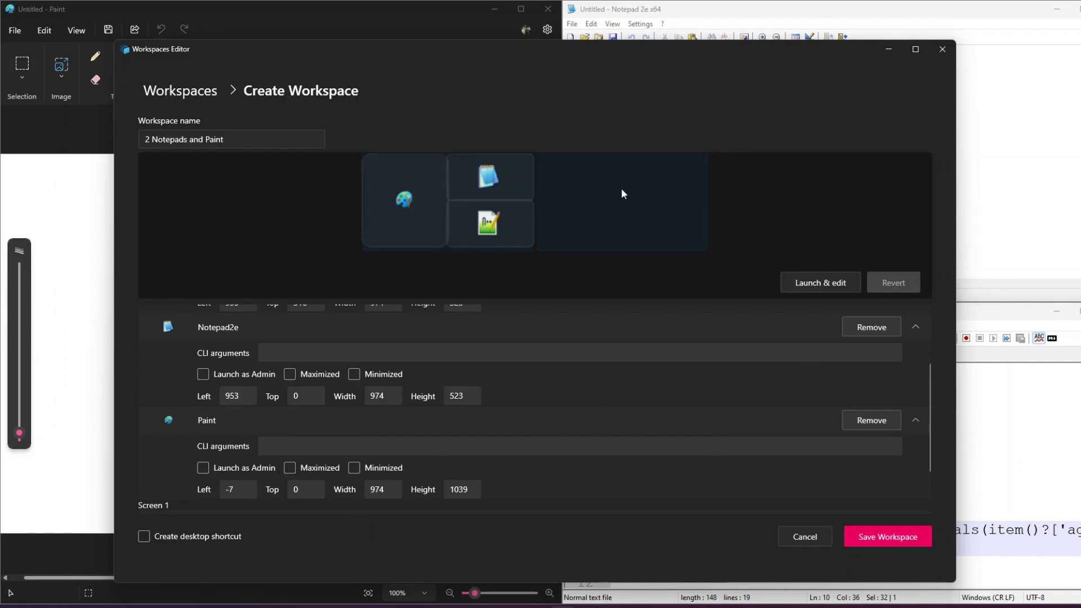
# Save '2 Notepads and Paint', close the editor, Paint and Notepad2e, then reopen Workspaces.
pyautogui.click(889, 537)
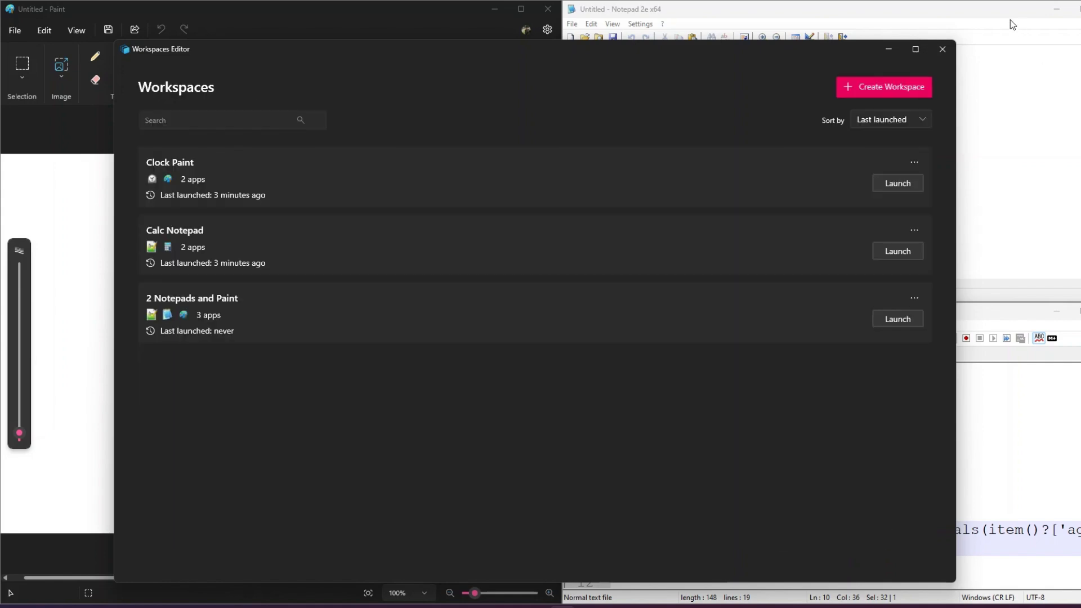
pyautogui.click(941, 49)
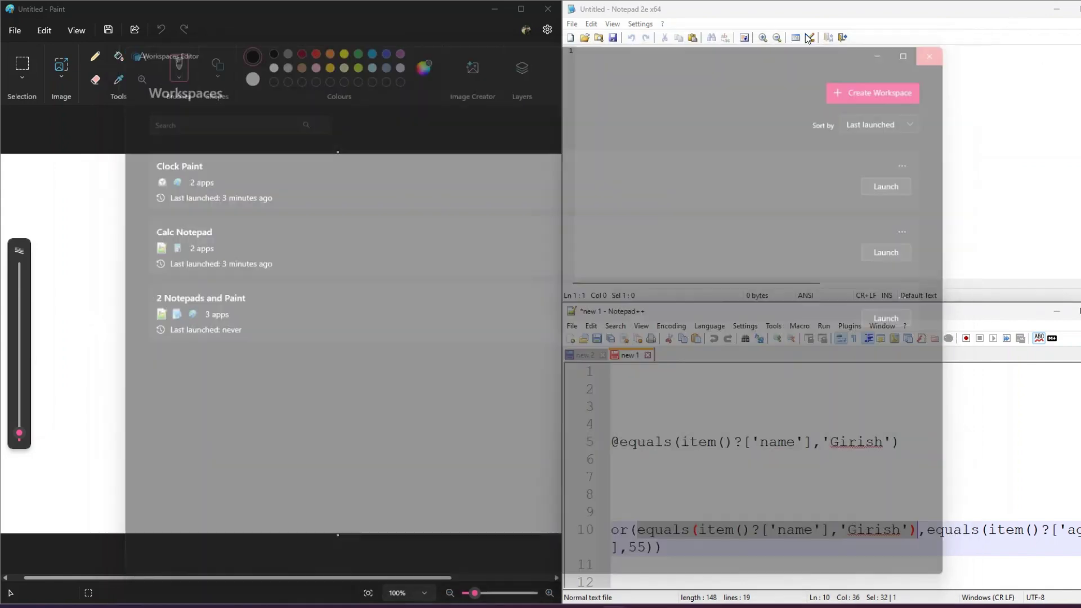
pyautogui.click(555, 11)
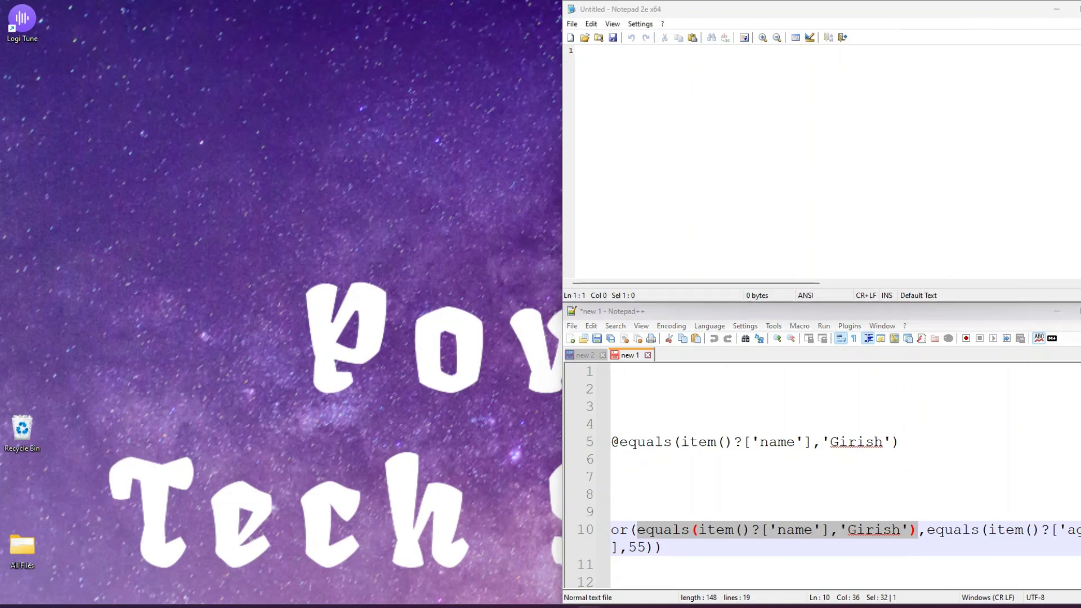
pyautogui.click(1074, 9)
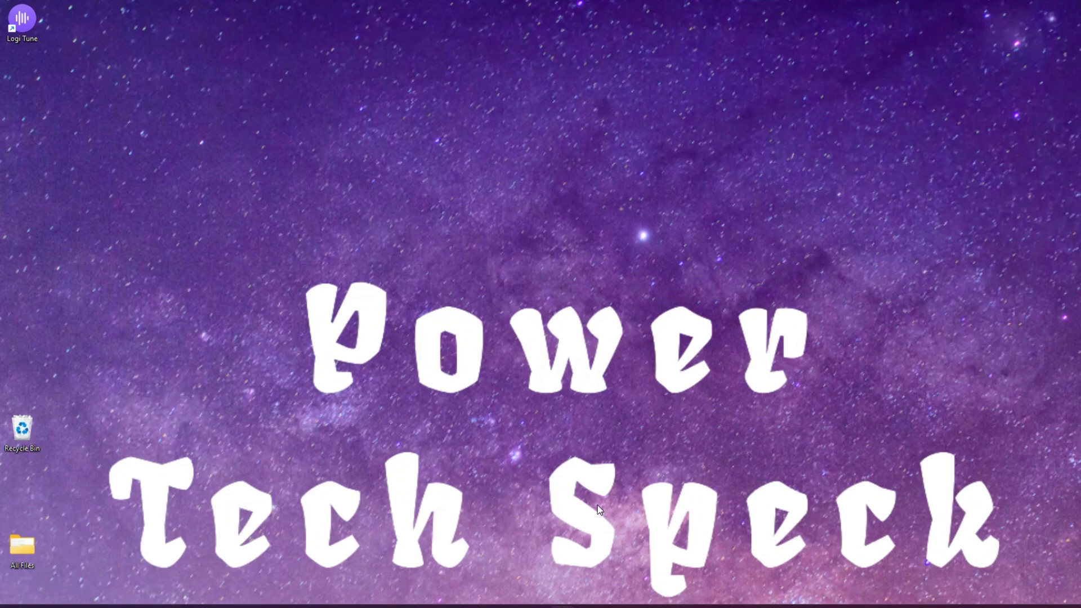
pyautogui.press('super+ctrl+grave')
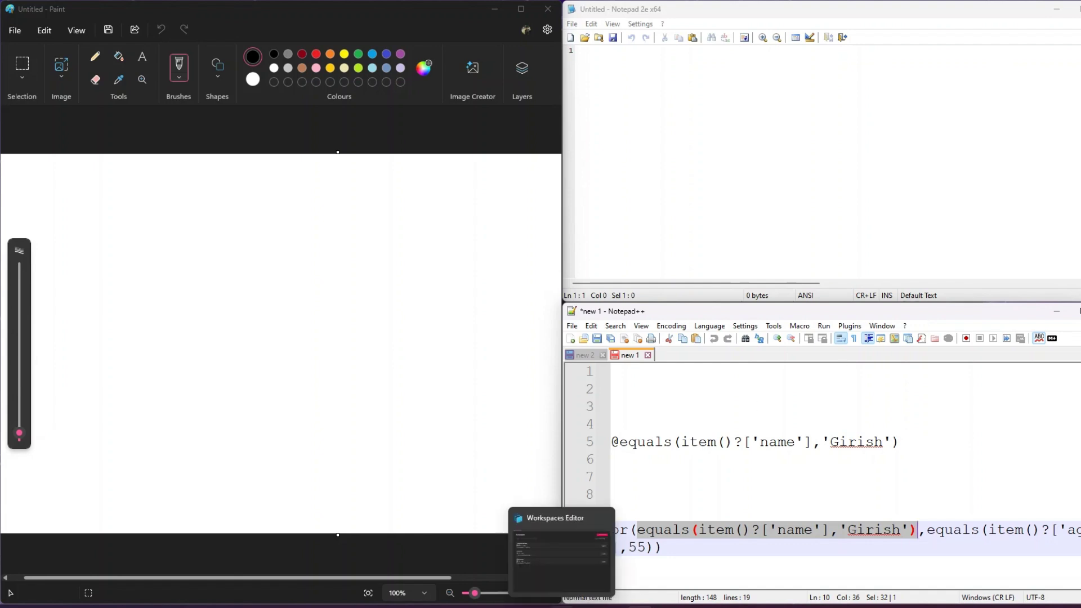
# Bring the Workspaces Editor to the front from its taskbar preview.
pyautogui.click(561, 607)
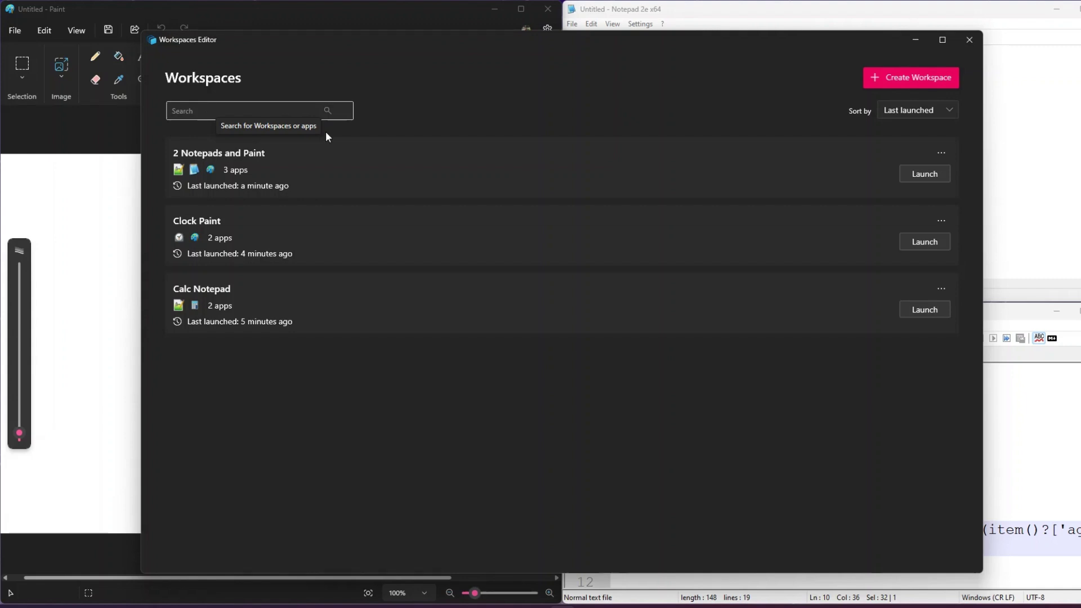
# Leave the sort order unchanged and open the Calc Notepad workspace for editing.
pyautogui.click(948, 111)
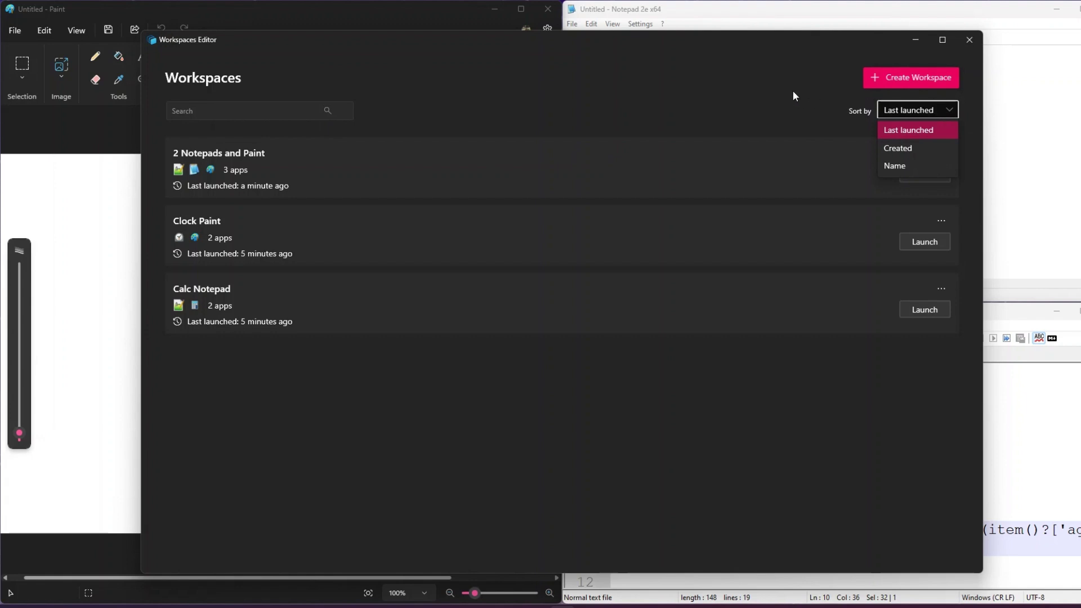
pyautogui.click(769, 94)
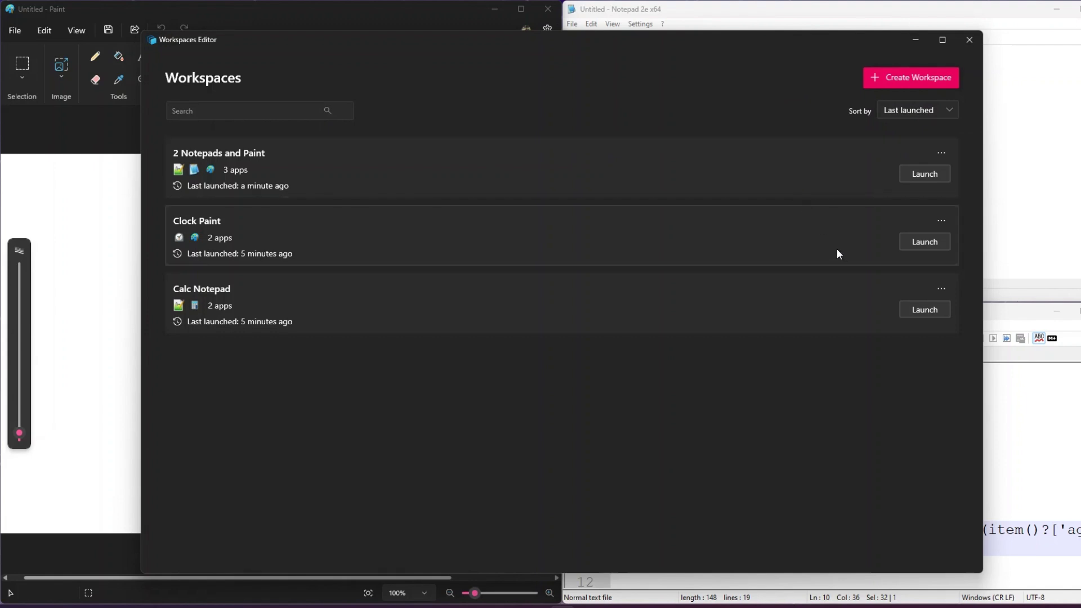
pyautogui.click(941, 291)
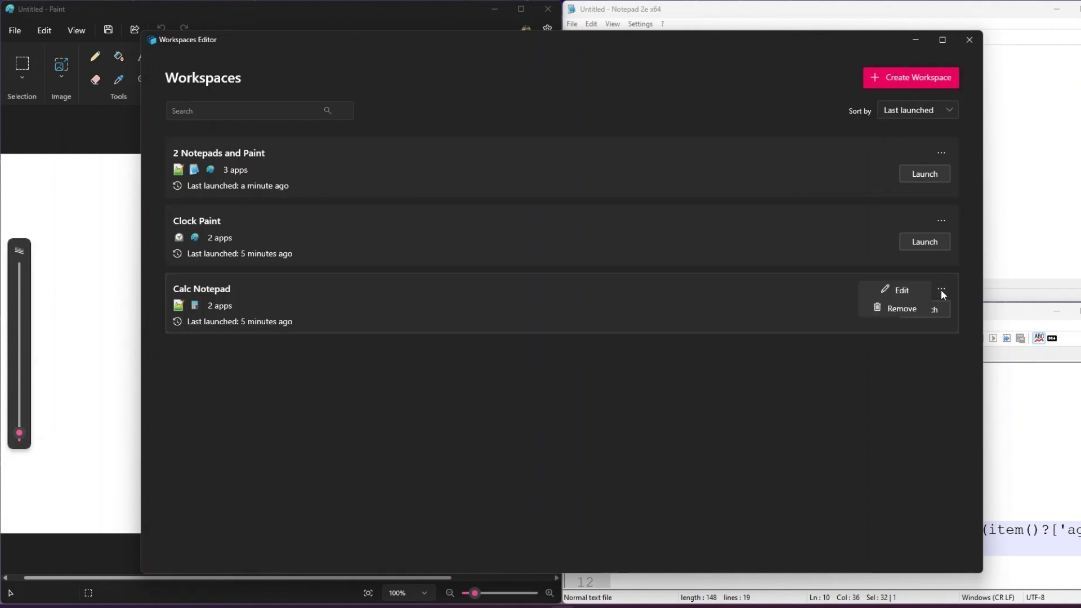
pyautogui.click(906, 293)
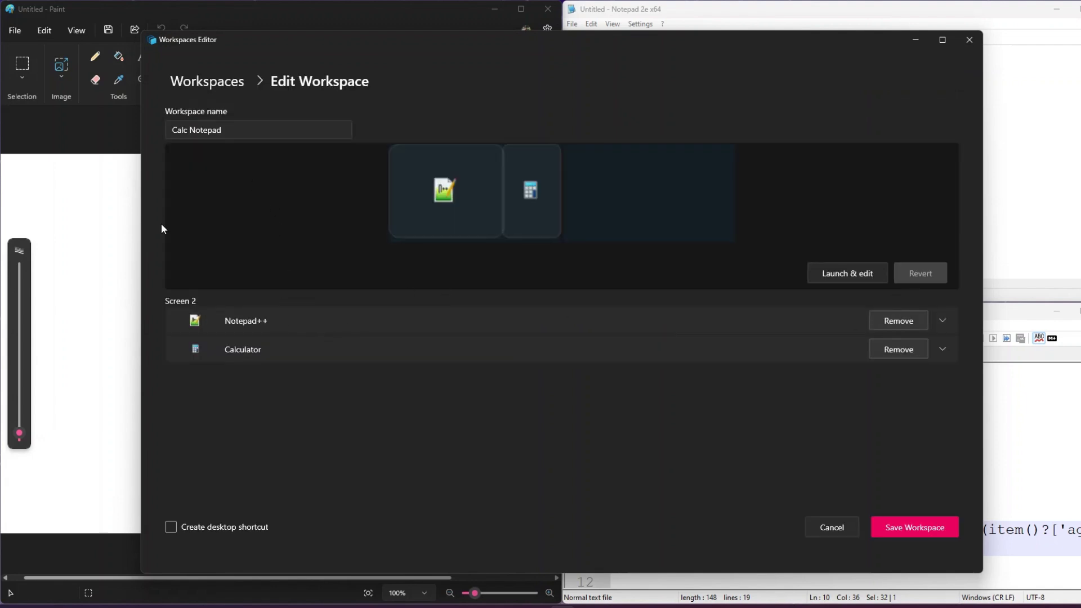